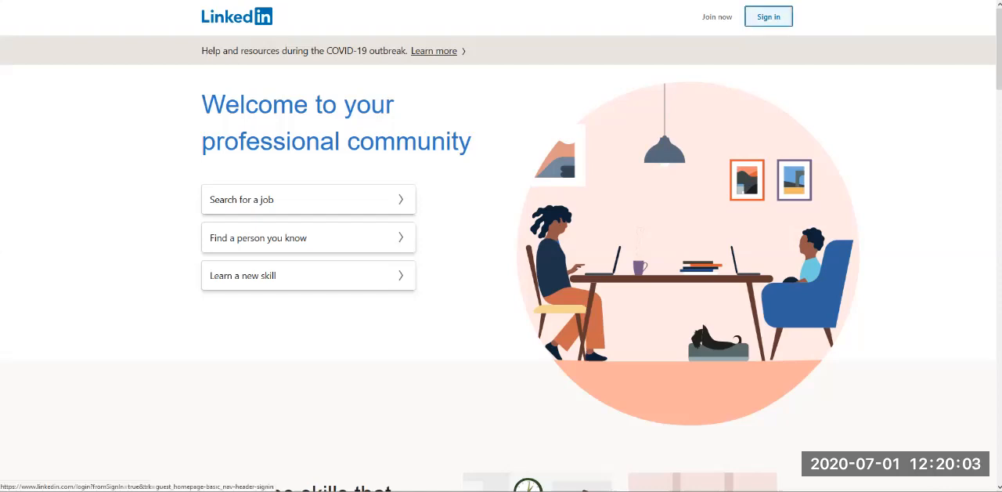
# Step: Open the LinkedIn join form, dismiss the Google account offer, and enter the new member's e-mail address
pyautogui.click(718, 16)
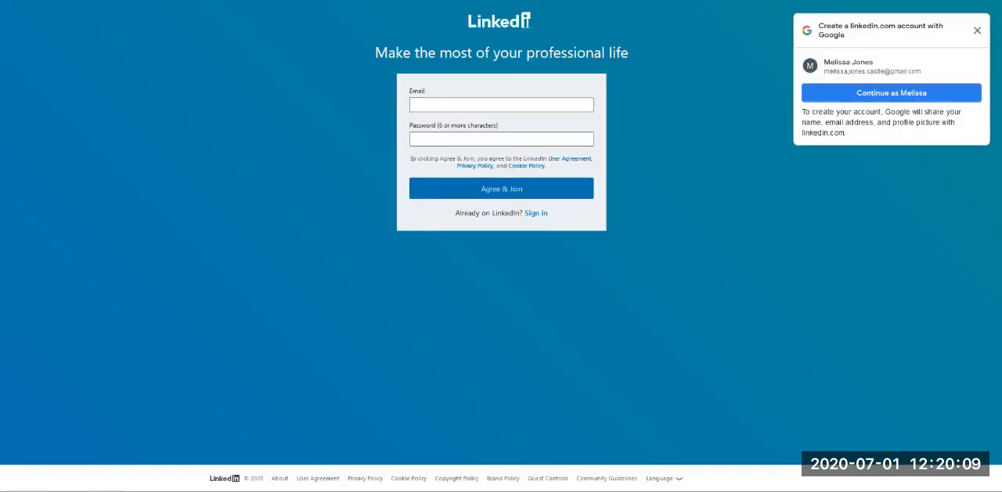
pyautogui.click(501, 105)
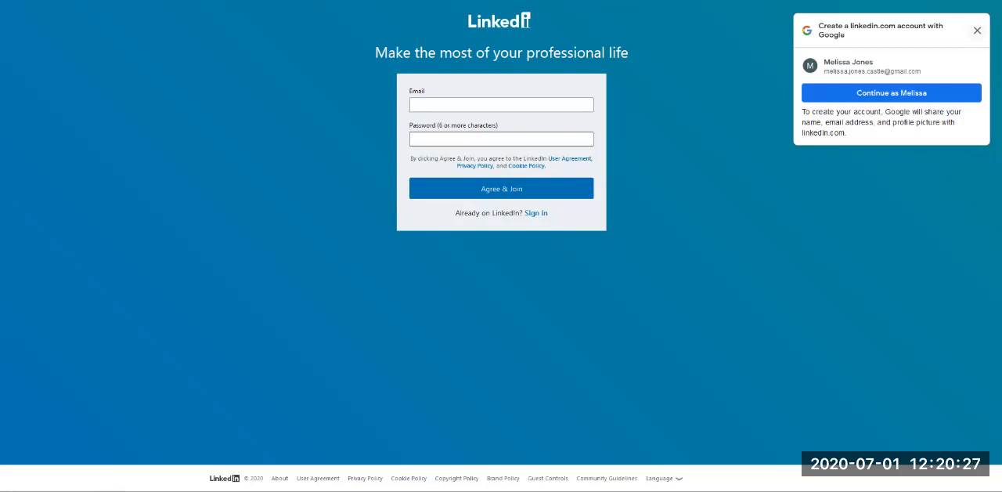
pyautogui.click(978, 31)
pyautogui.click(501, 105)
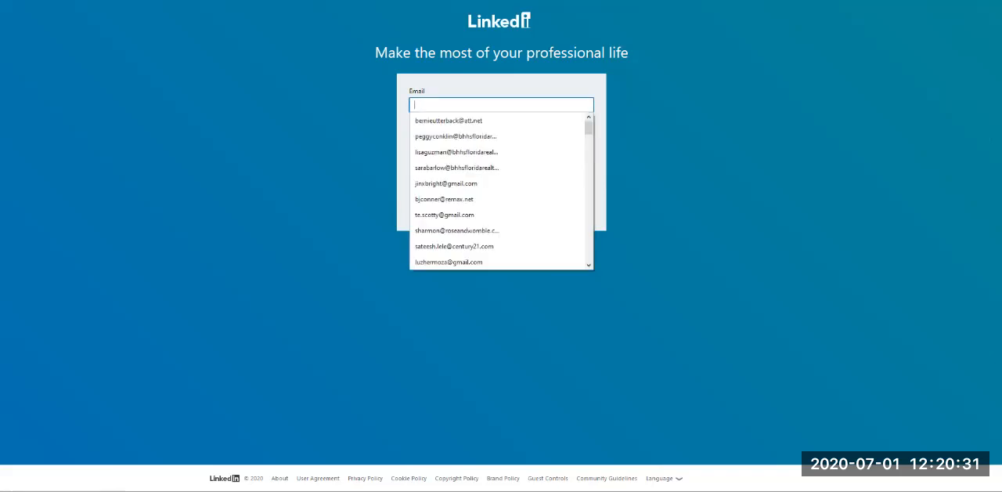
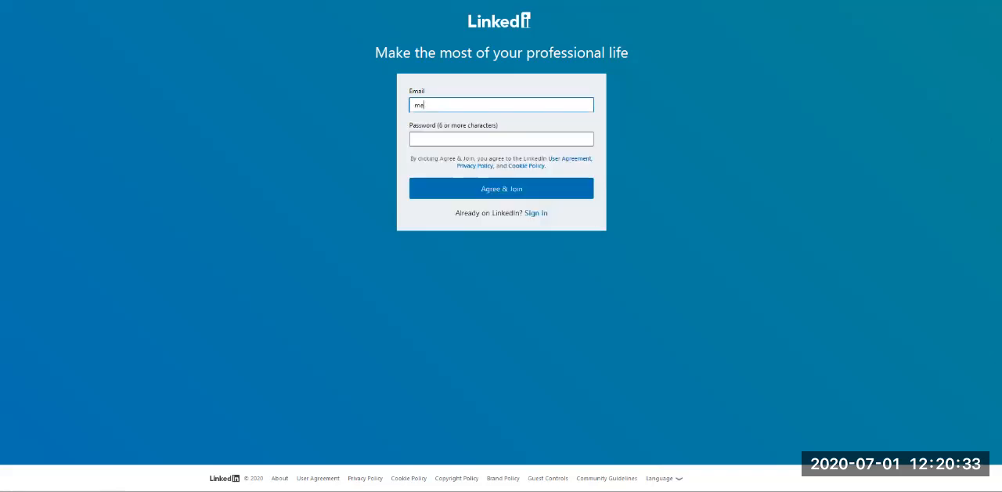
pyautogui.press('Tab')
# Step: Enter the account password, submit the sign-up form, and save the login in the browser
pyautogui.write('•••••••••')
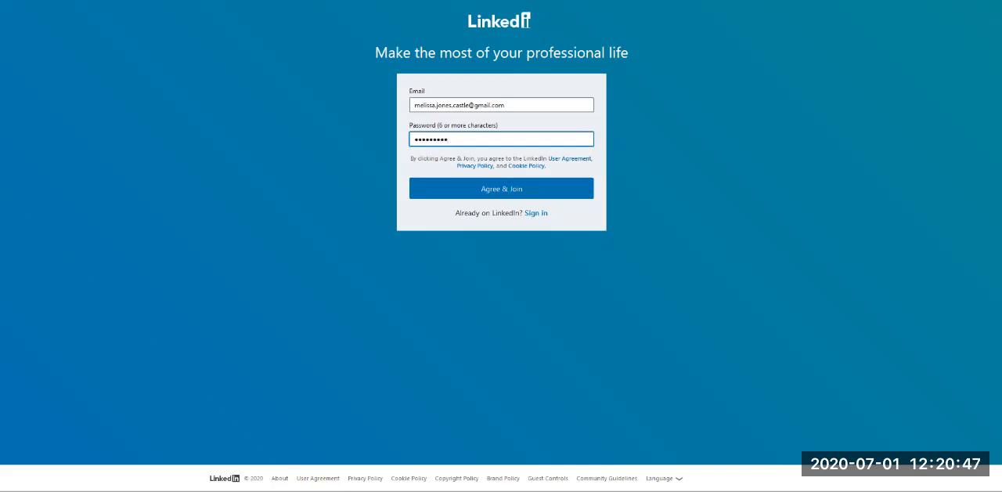
pyautogui.hotkey('ctrl', 'a')
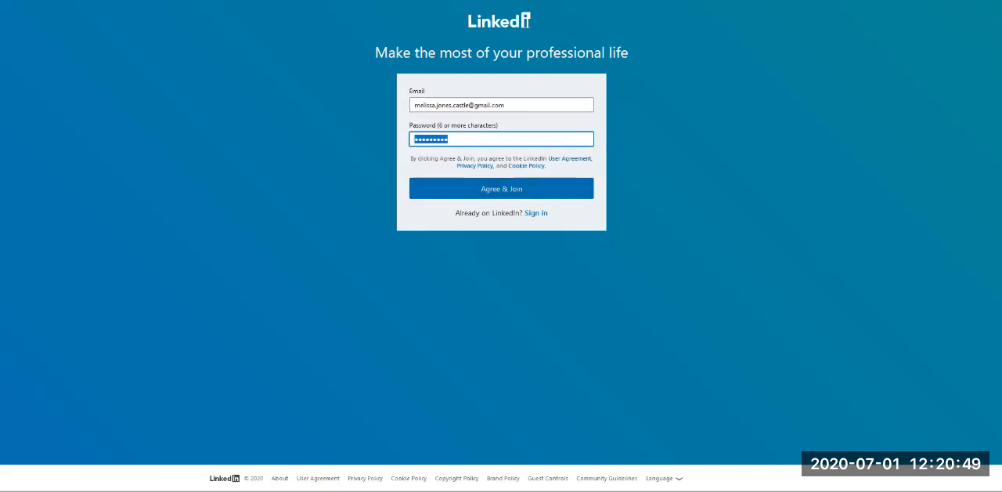
pyautogui.write('••••••••')
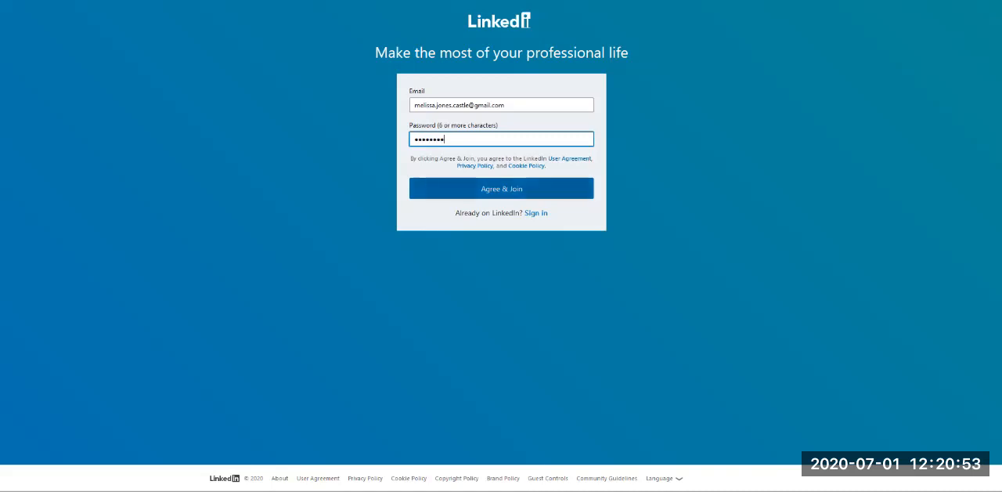
pyautogui.press('Return')
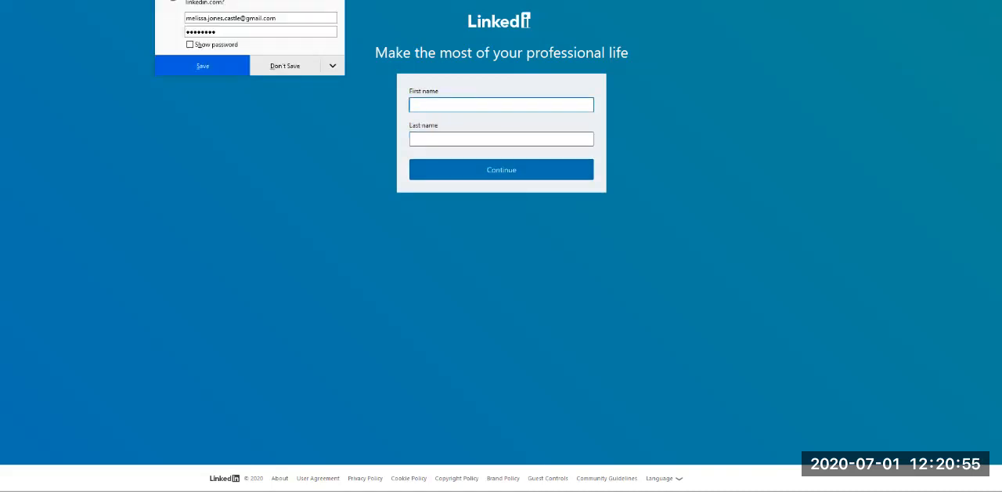
pyautogui.click(202, 66)
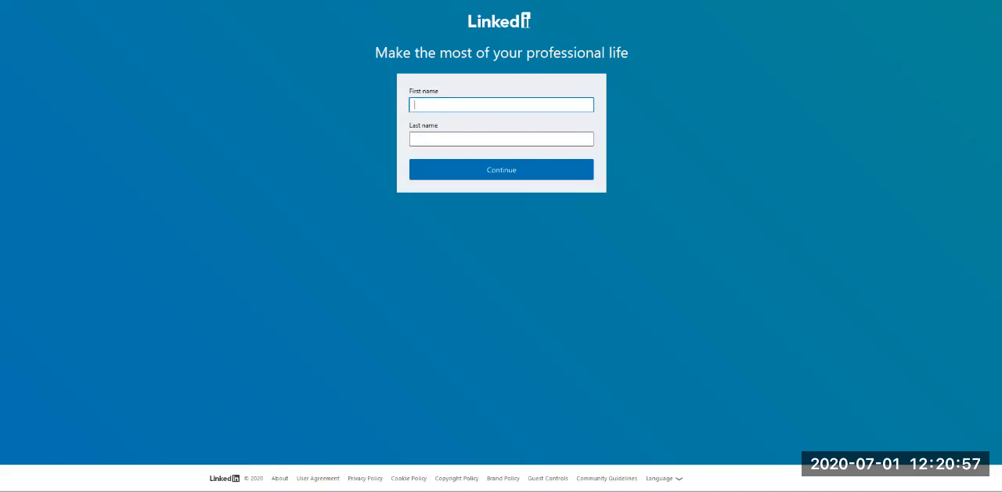
# Step: Fill in the member's first and last name and continue the registration
pyautogui.click(501, 105)
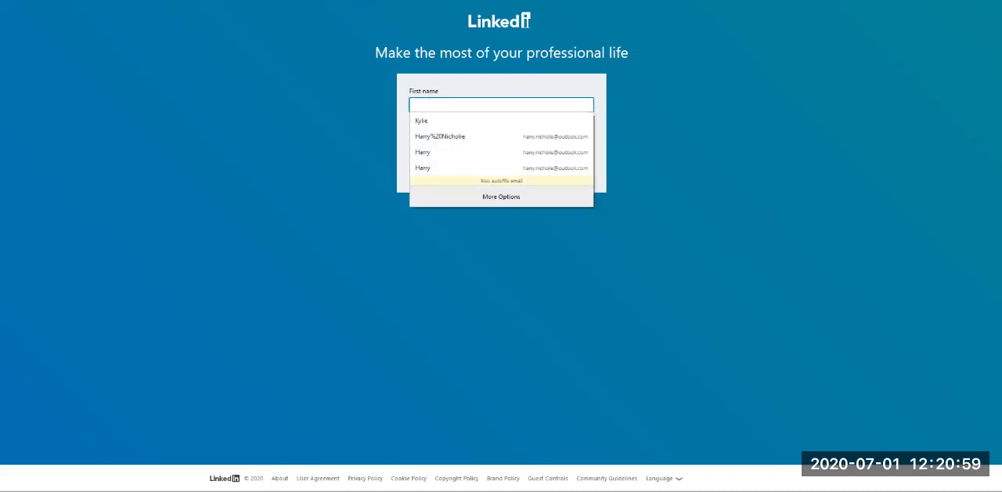
pyautogui.press('Tab')
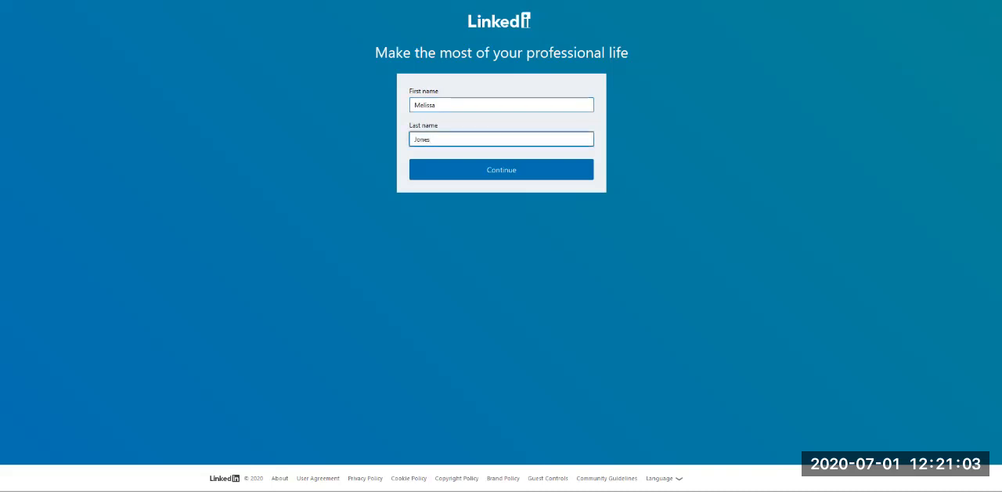
pyautogui.press('Tab')
pyautogui.press('Return')
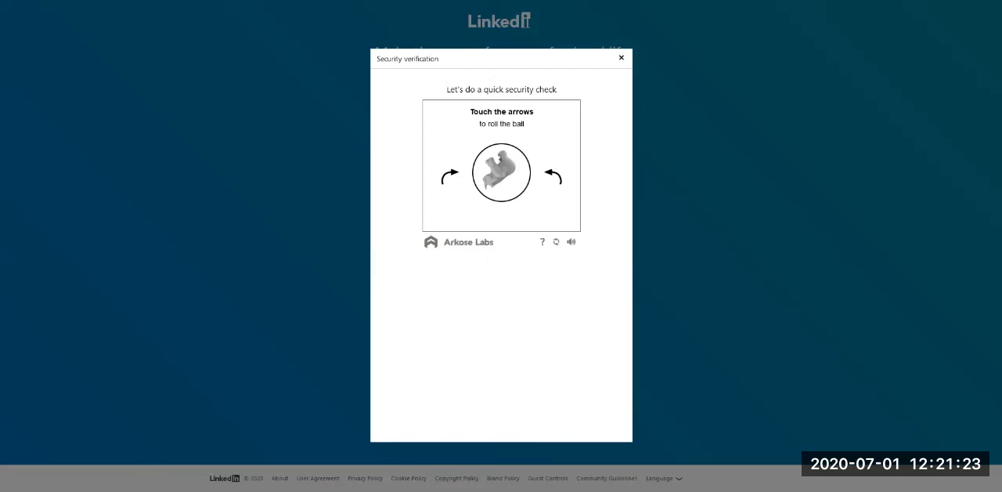
# Step: Complete the security check by rotating the animal image until it is the correct way up and submitting it
pyautogui.click(554, 176)
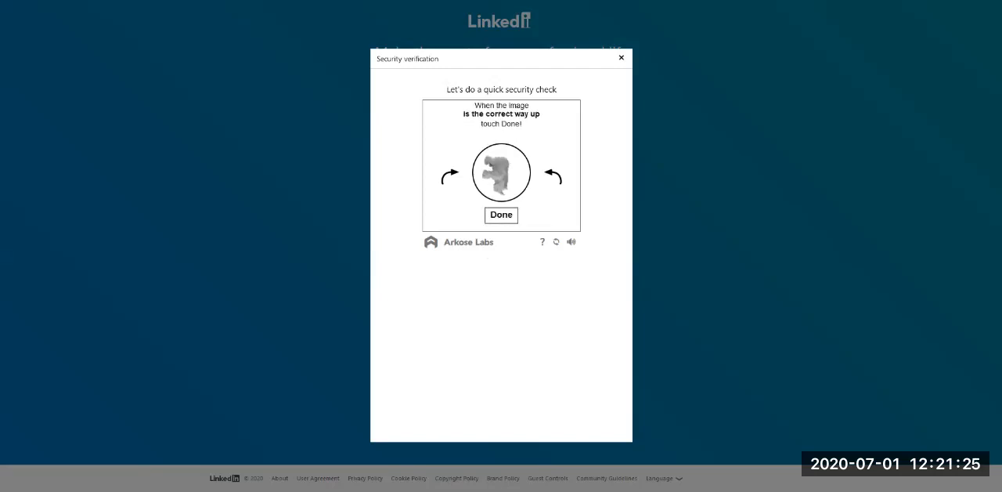
pyautogui.click(553, 177)
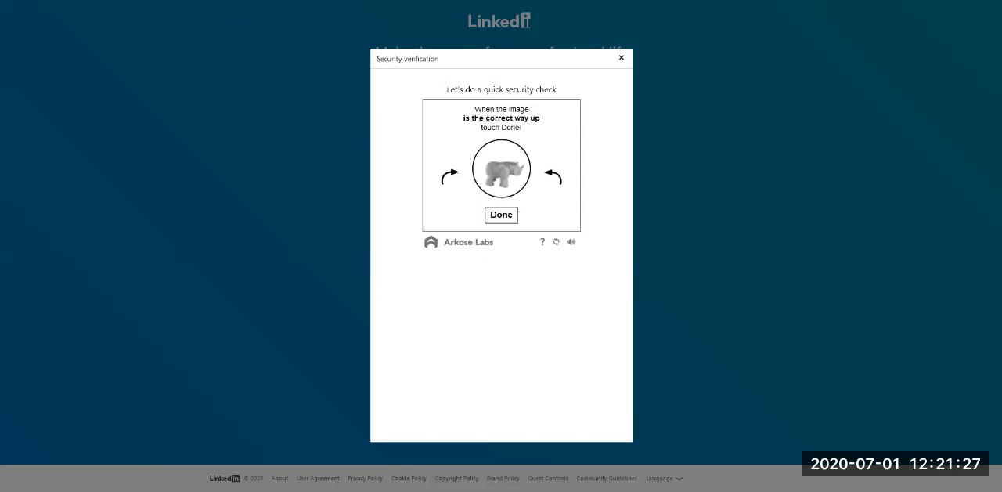
pyautogui.click(501, 215)
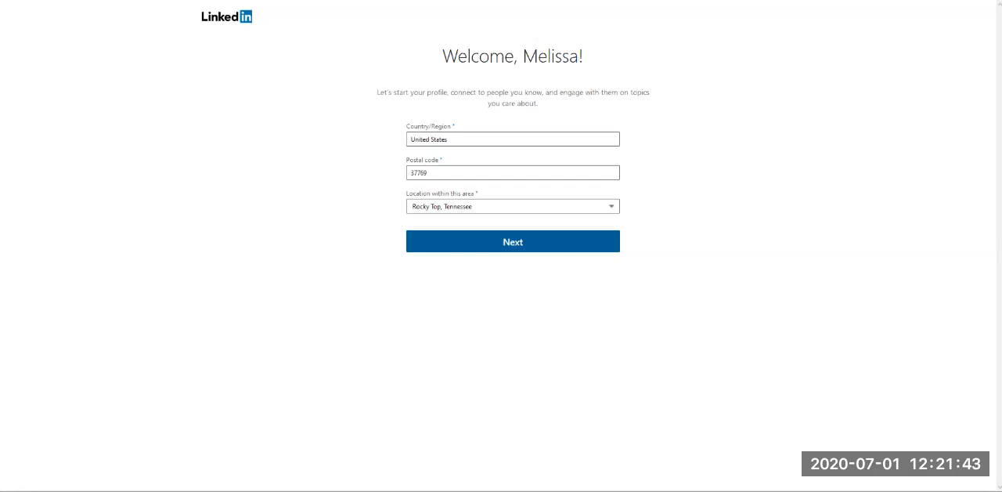
# Step: Accept the prefilled location and enter Real Estate Agent as the most recent job title and Castle Realty as the company
pyautogui.click(513, 242)
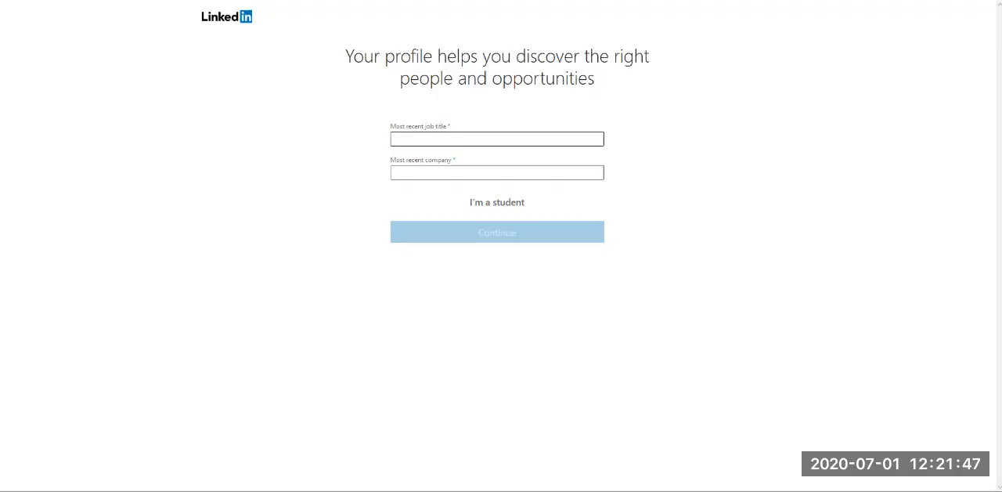
pyautogui.write('R')
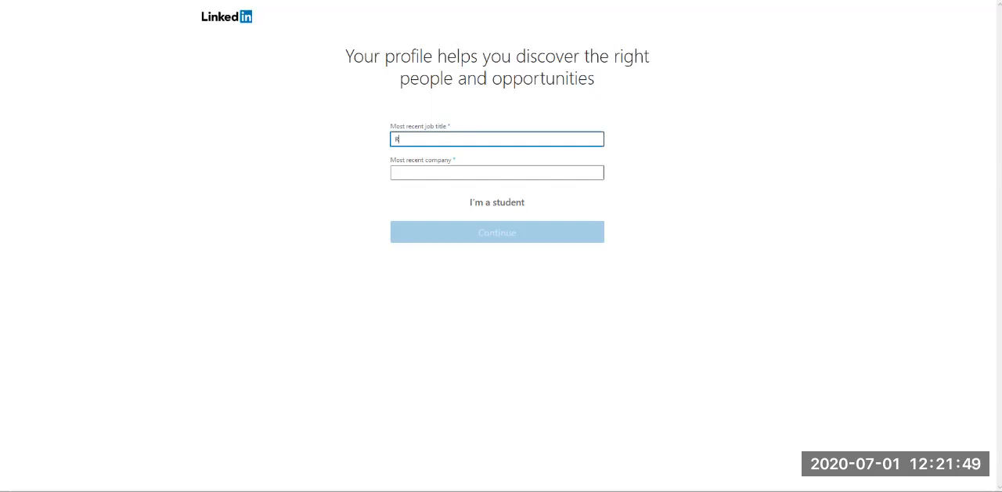
pyautogui.write('eal Estate Agent')
pyautogui.press('Tab')
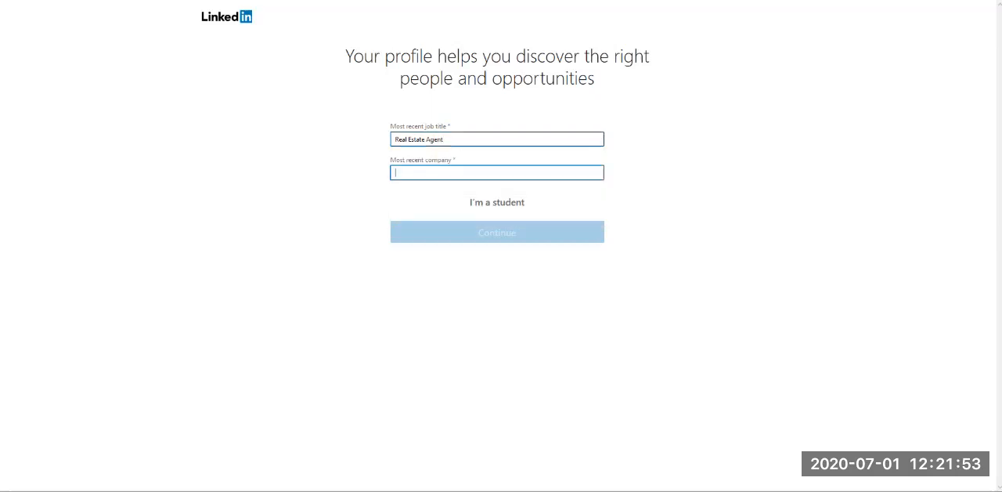
pyautogui.write('Castle Realty')
pyautogui.press('Tab')
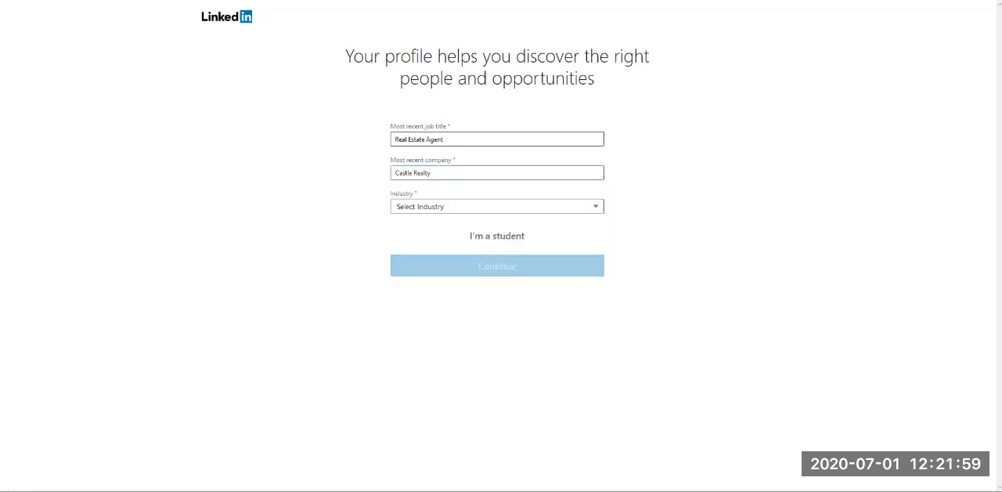
# Step: Set the industry to Real Estate and continue to the e-mail confirmation
pyautogui.click(497, 207)
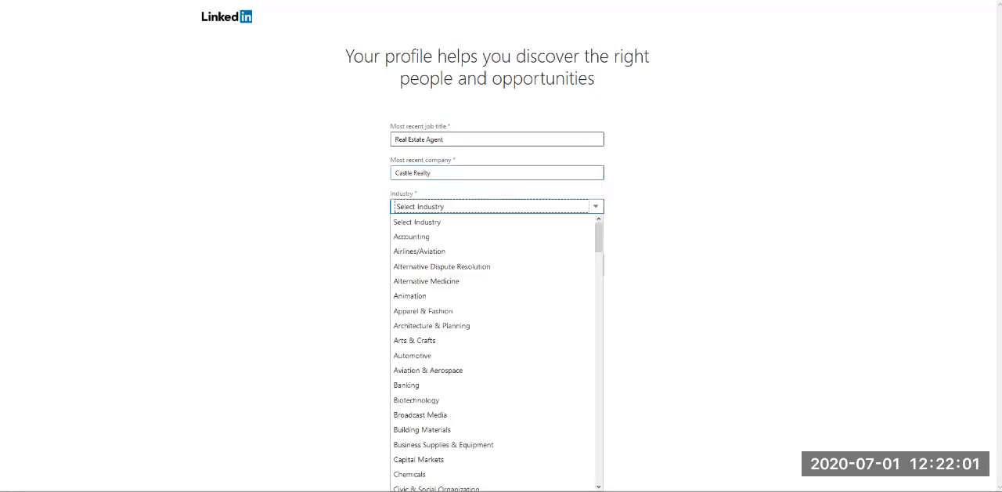
pyautogui.scroll(-20, 431, 325)
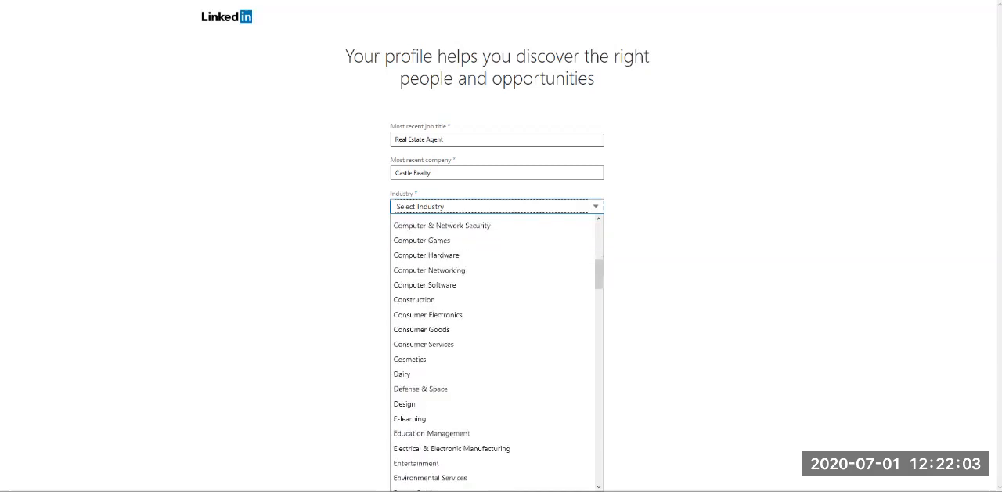
pyautogui.scroll(-7, 430, 316)
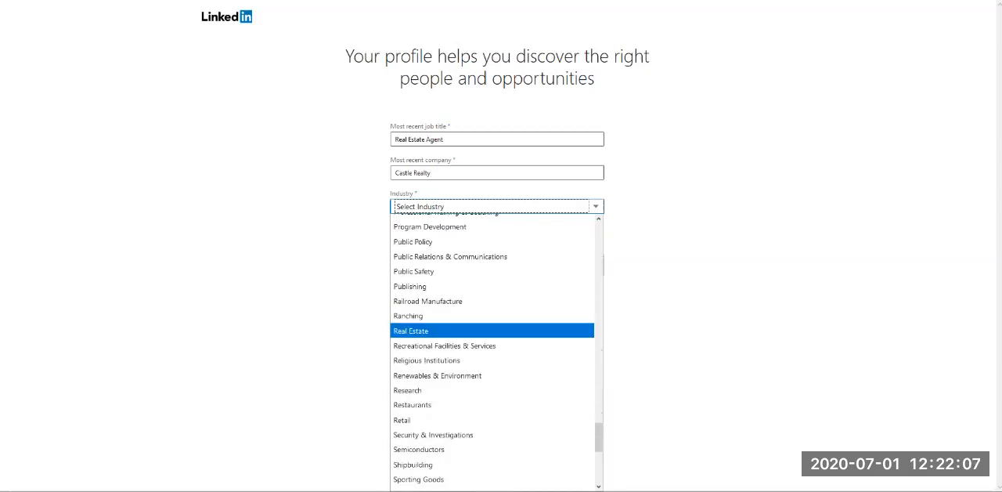
pyautogui.click(430, 330)
pyautogui.press('Tab')
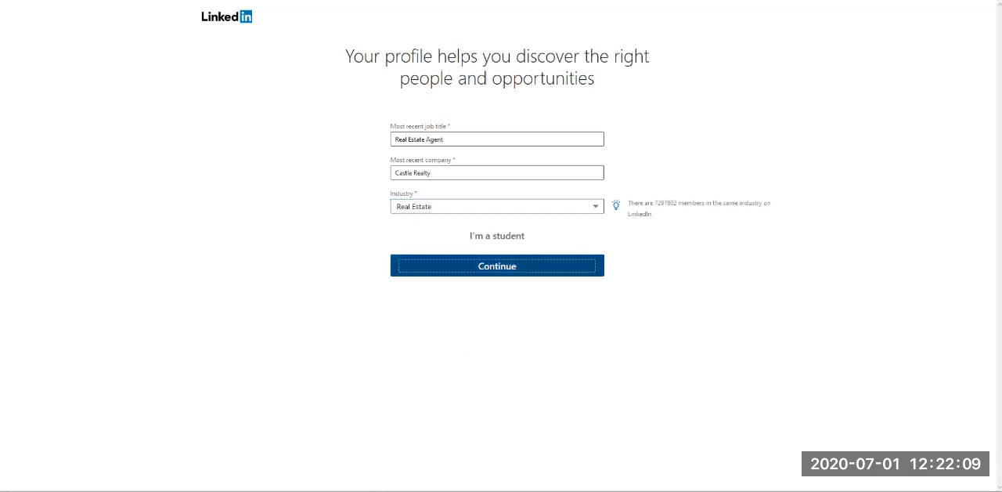
pyautogui.press('Return')
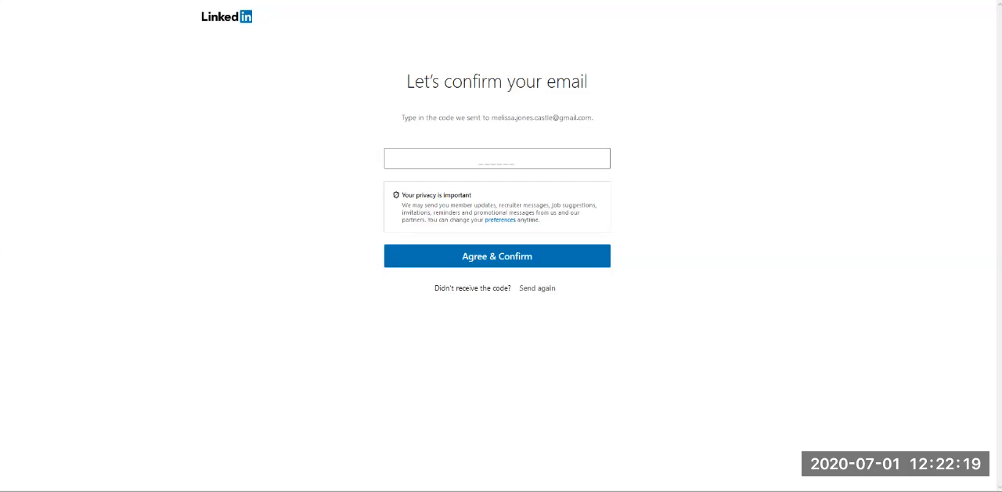
# Step: Switch to Gmail, open LinkedIn's confirmation message, and copy the verification code
pyautogui.hotkey('ctrl', 'Tab')
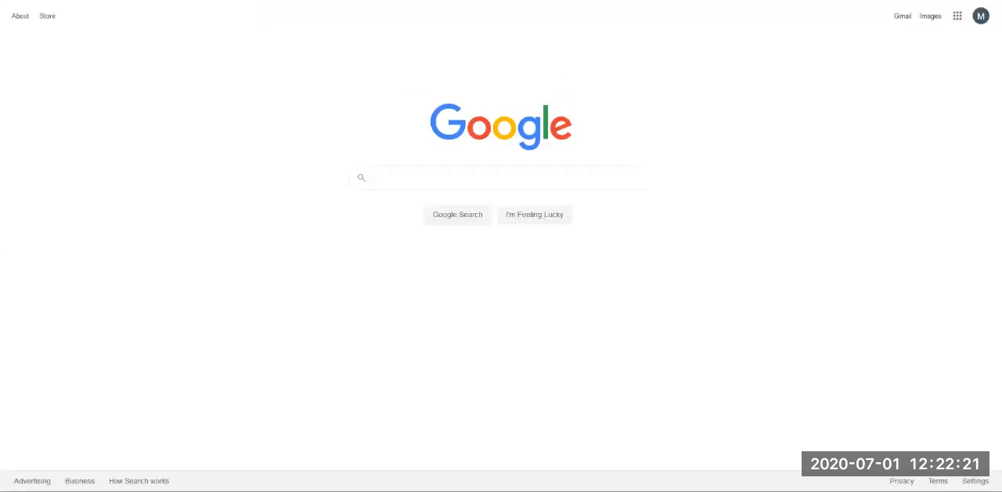
pyautogui.click(903, 16)
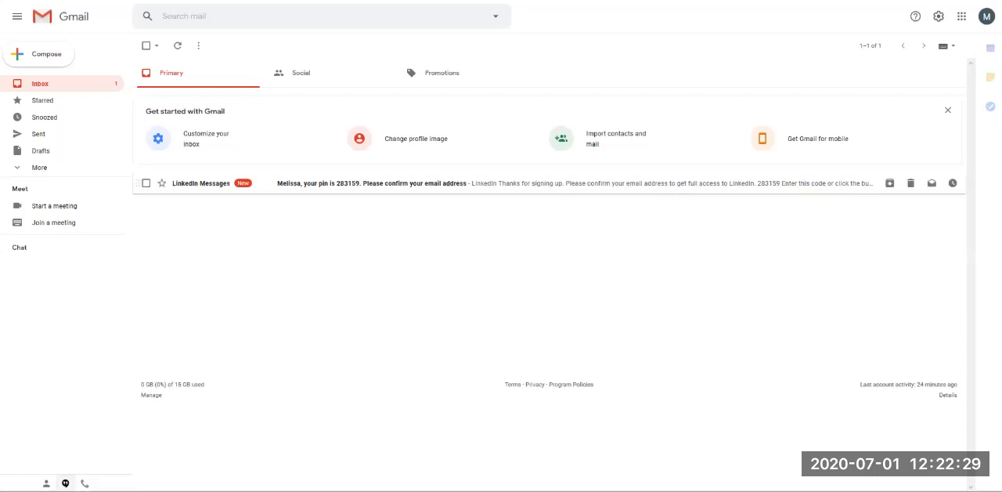
pyautogui.click(372, 184)
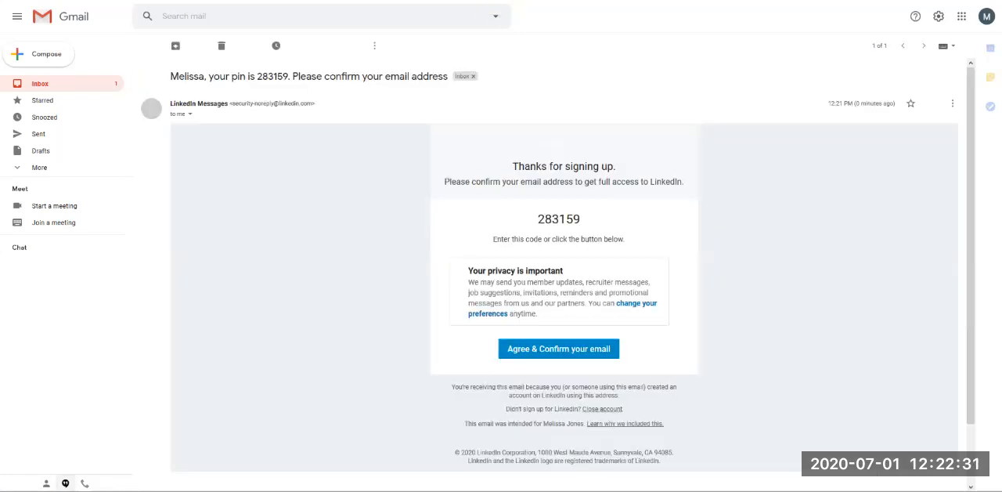
pyautogui.moveTo(582, 219); pyautogui.dragTo(537, 220)
pyautogui.hotkey('ctrl', 'c')
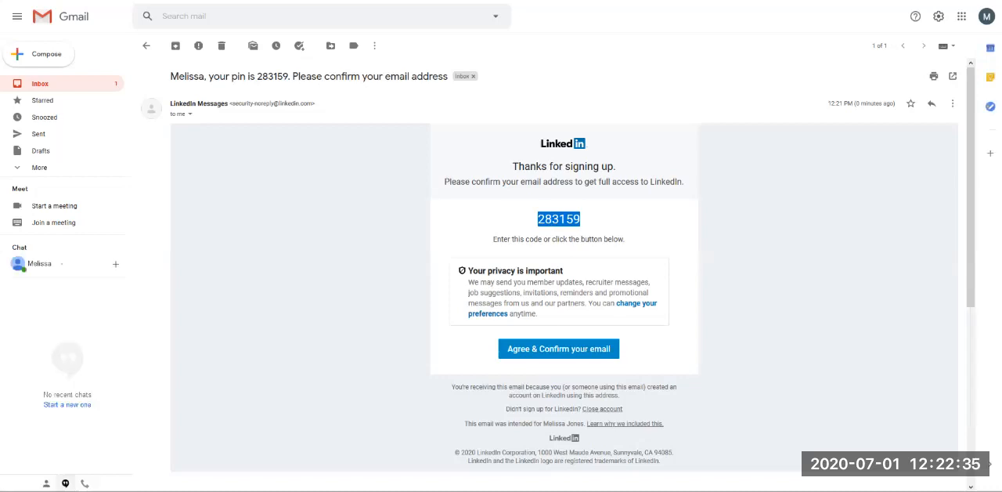
pyautogui.click(559, 220)
# Step: Return to LinkedIn, paste the verification code, and agree and confirm the e-mail address
pyautogui.hotkey('ctrl', 'Tab')
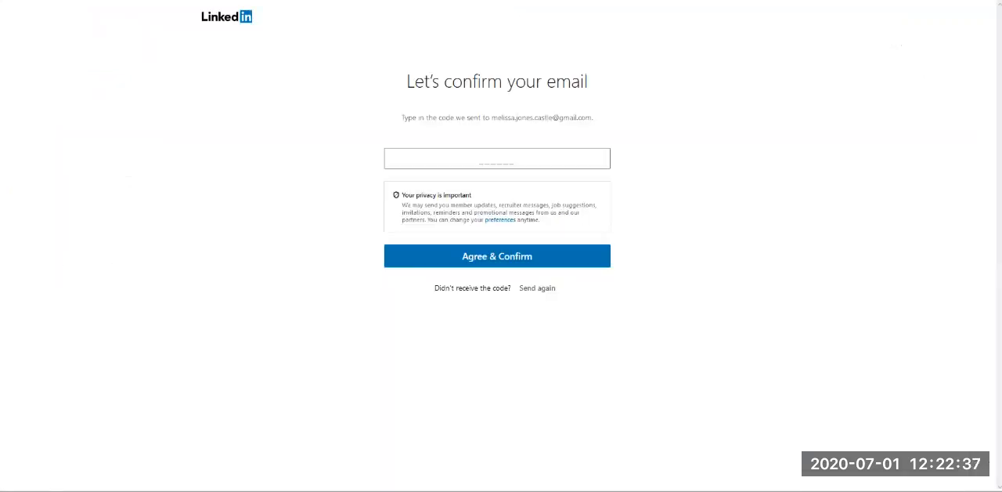
pyautogui.hotkey('ctrl', 'v')
pyautogui.press('Tab')
pyautogui.press('Return')
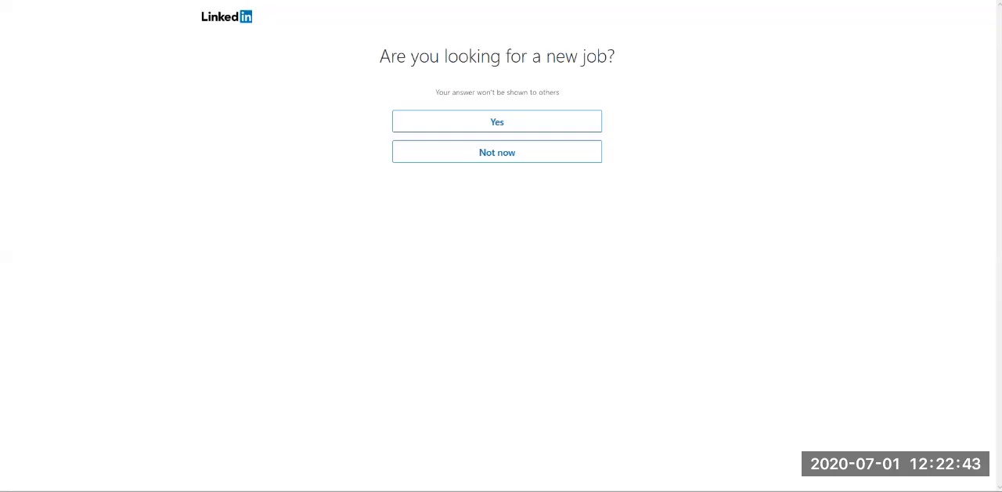
# Step: Answer the question about looking for a new job and skip creating a job alert
pyautogui.press('Return')
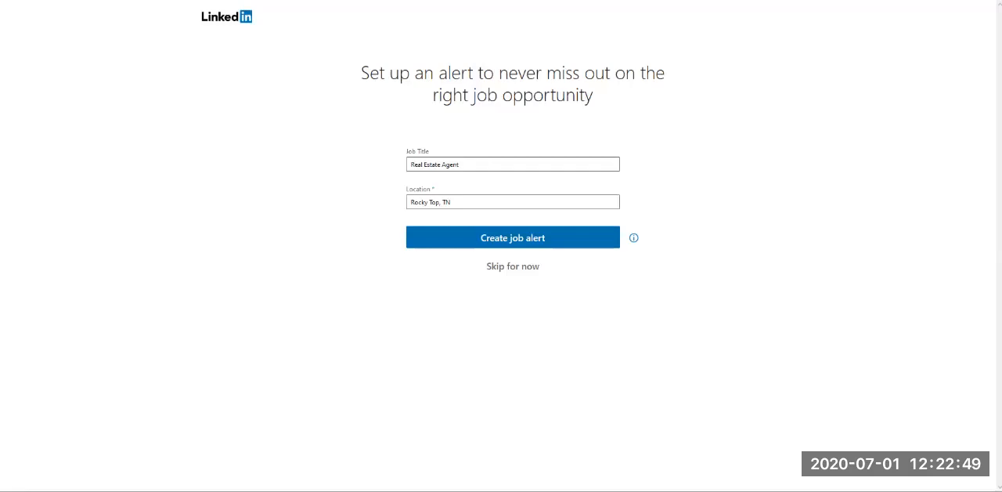
pyautogui.moveTo(361, 72); pyautogui.dragTo(595, 97)
pyautogui.click(607, 100)
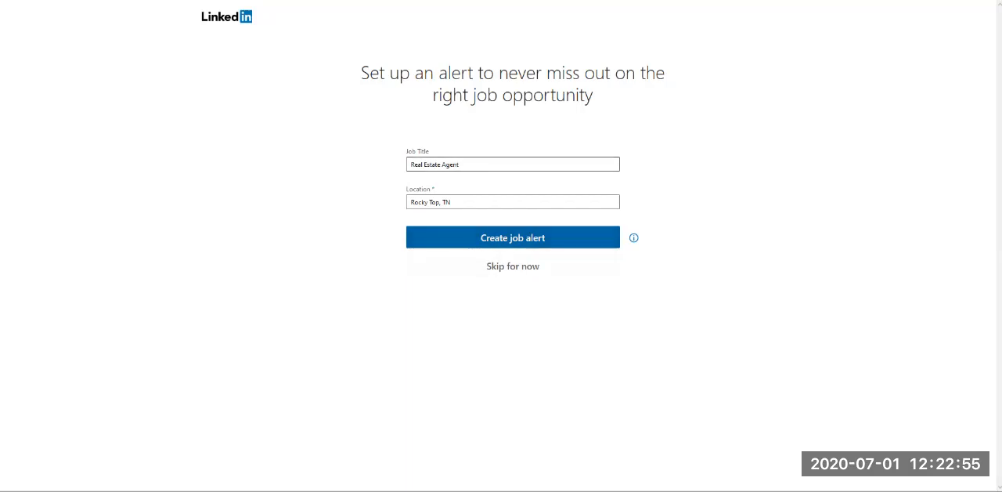
pyautogui.click(513, 266)
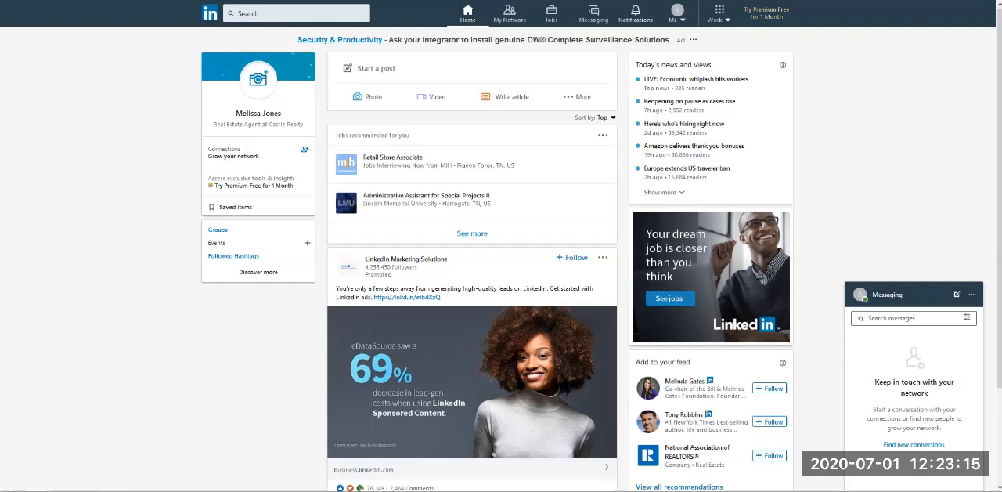
# Step: Open the new member's own profile page from the home feed
pyautogui.click(677, 12)
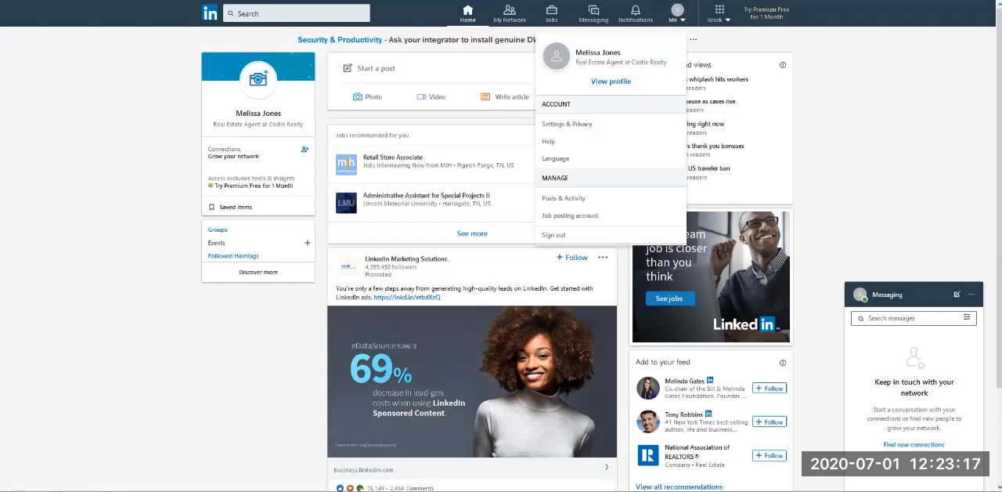
pyautogui.click(610, 80)
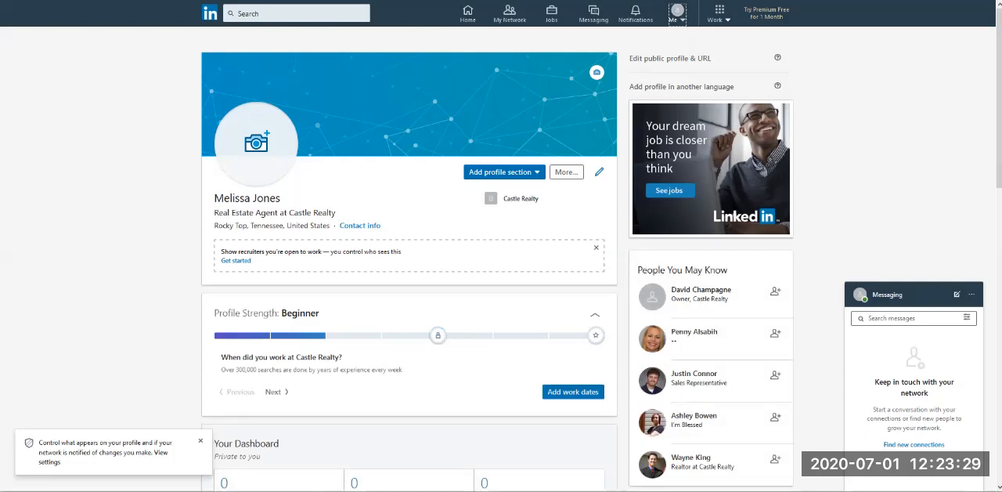
# Step: Upload the woman's headshot from the Pictures folder as the profile photo
pyautogui.click(256, 143)
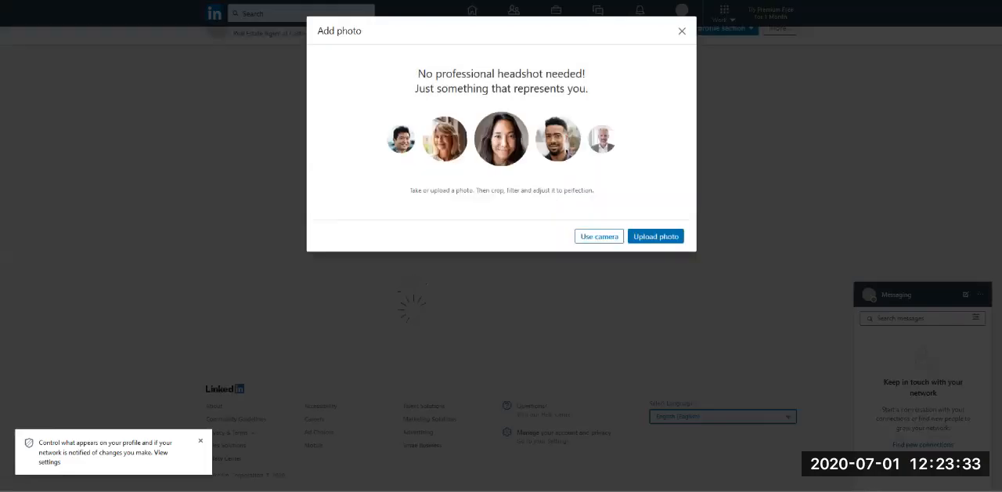
pyautogui.click(655, 235)
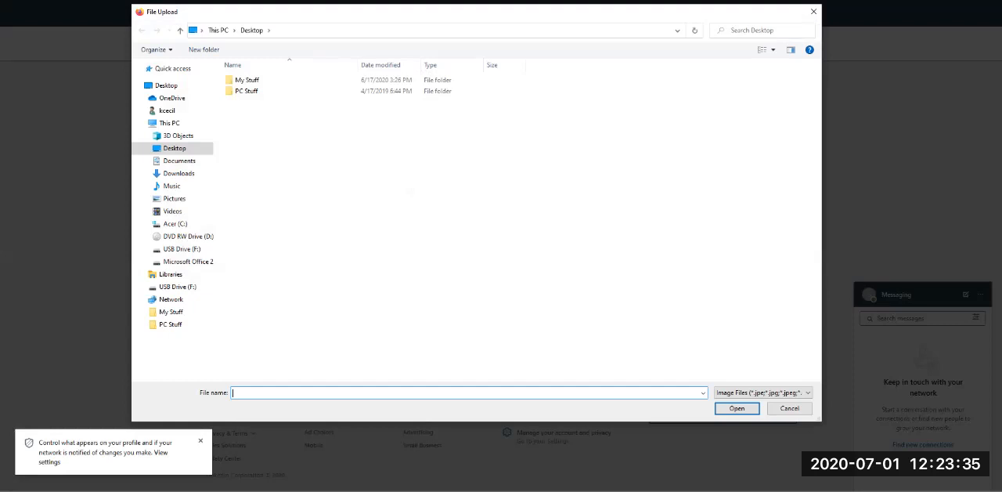
pyautogui.click(174, 198)
pyautogui.doubleClick(368, 90)
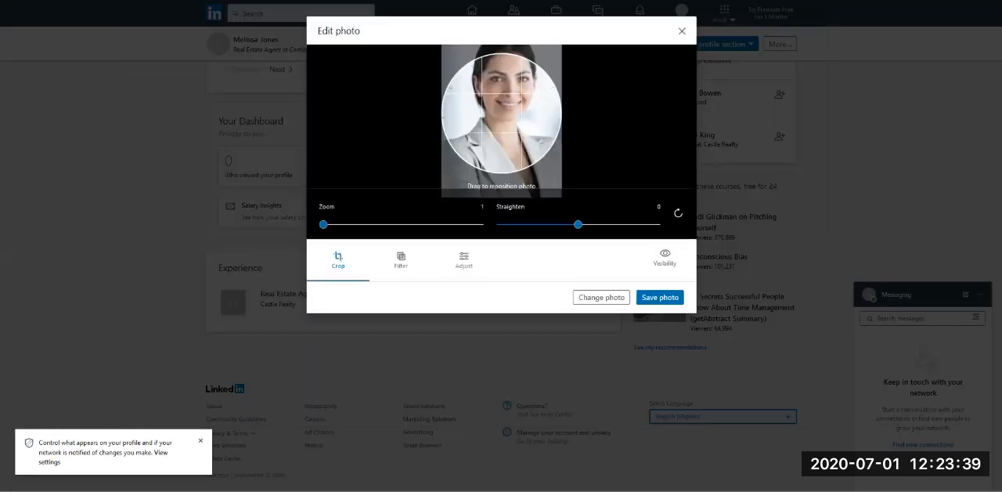
# Step: Shift the headshot down so the whole face fits the crop circle, check the filter and adjustment options, and save the photo
pyautogui.moveTo(501, 114); pyautogui.dragTo(501, 138)
pyautogui.moveTo(323, 224)
pyautogui.mouseDown()
pyautogui.moveTo(392, 224)
pyautogui.moveTo(323, 224)
pyautogui.mouseUp()
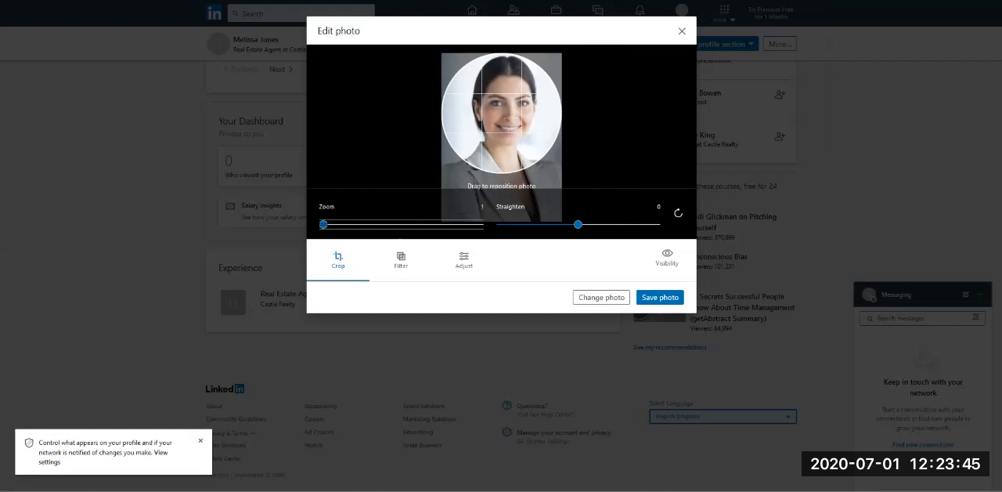
pyautogui.click(401, 260)
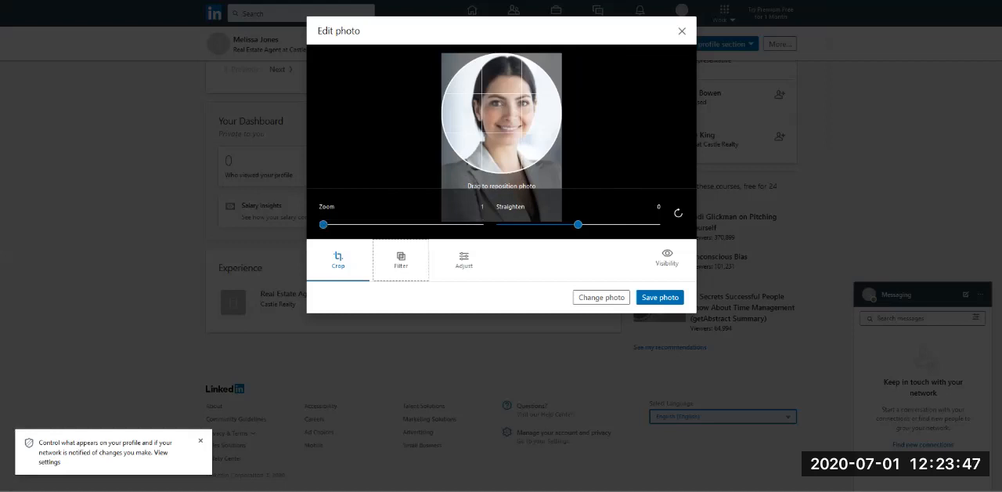
pyautogui.click(464, 260)
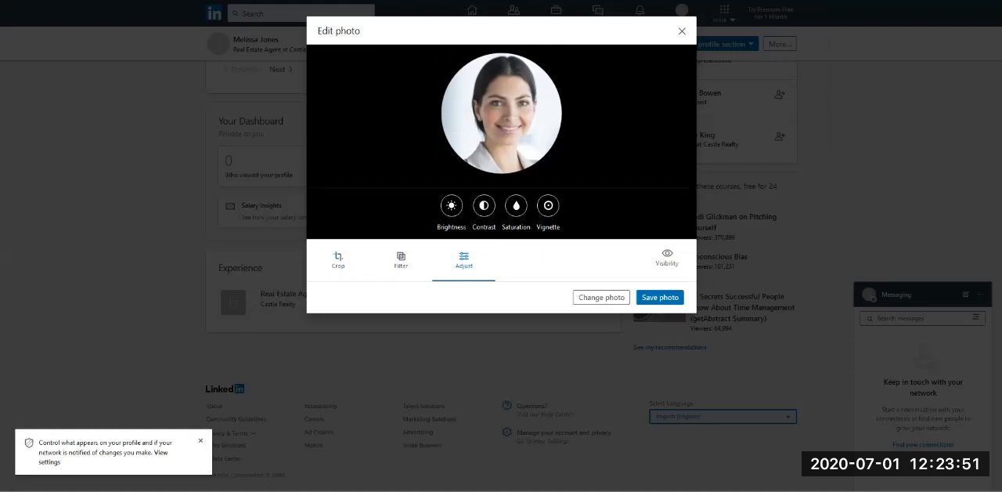
pyautogui.click(338, 260)
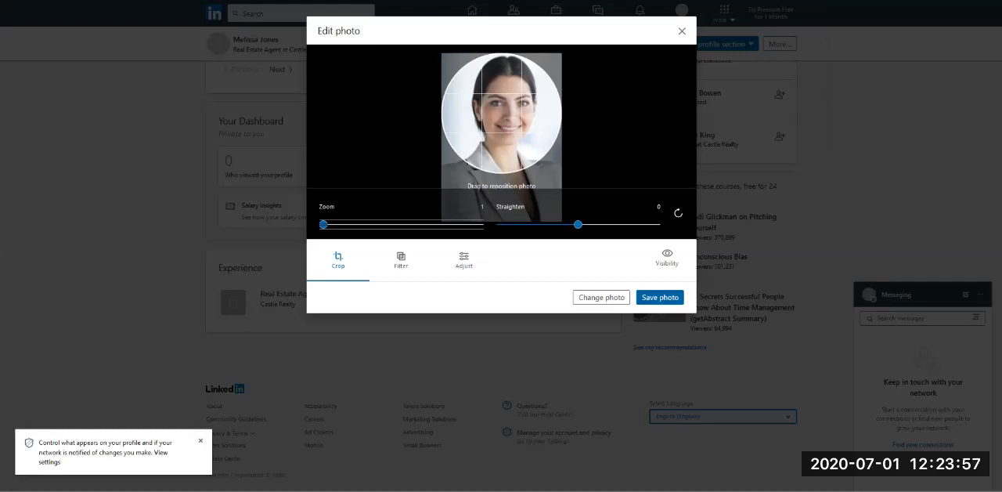
pyautogui.click(661, 297)
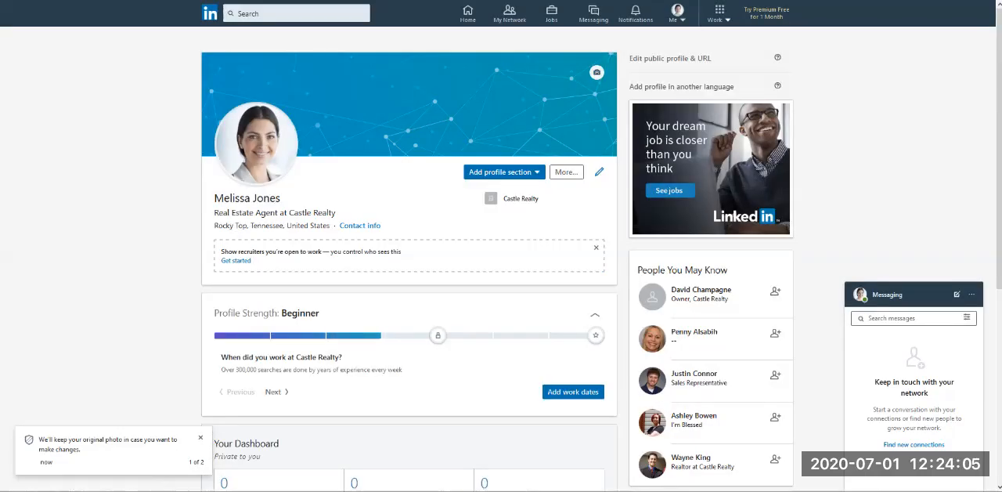
# Step: Upload the Castle & Cottage Real Estate logo as the background photo, adjust its position slightly, and apply it
pyautogui.click(597, 72)
pyautogui.click(656, 204)
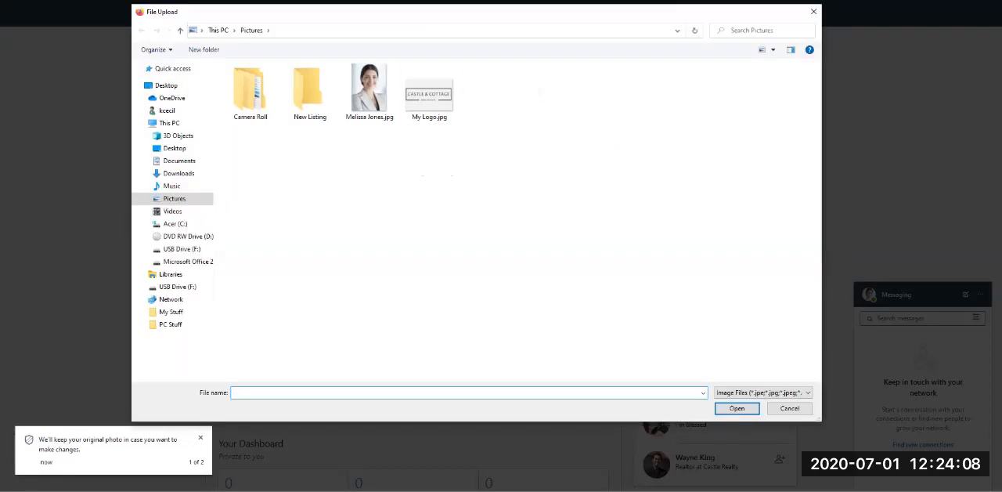
pyautogui.doubleClick(429, 95)
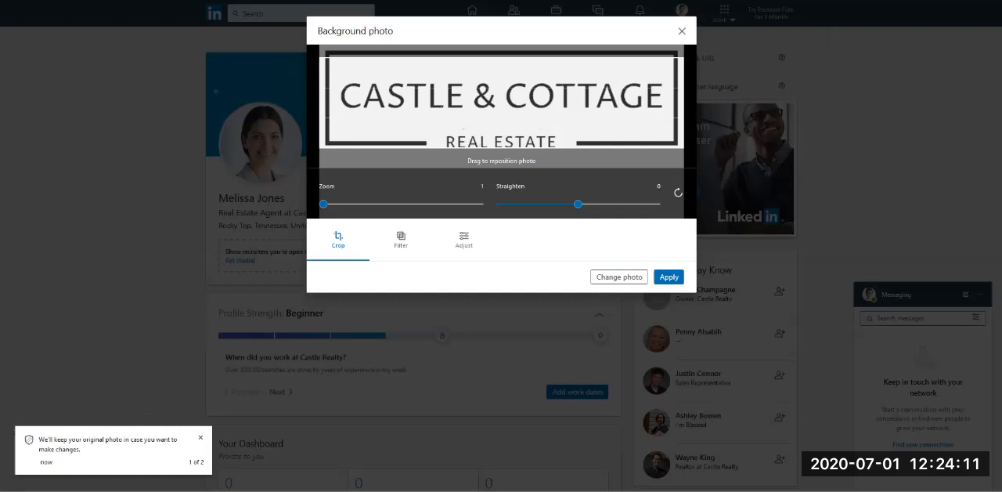
pyautogui.moveTo(463, 128); pyautogui.dragTo(463, 127)
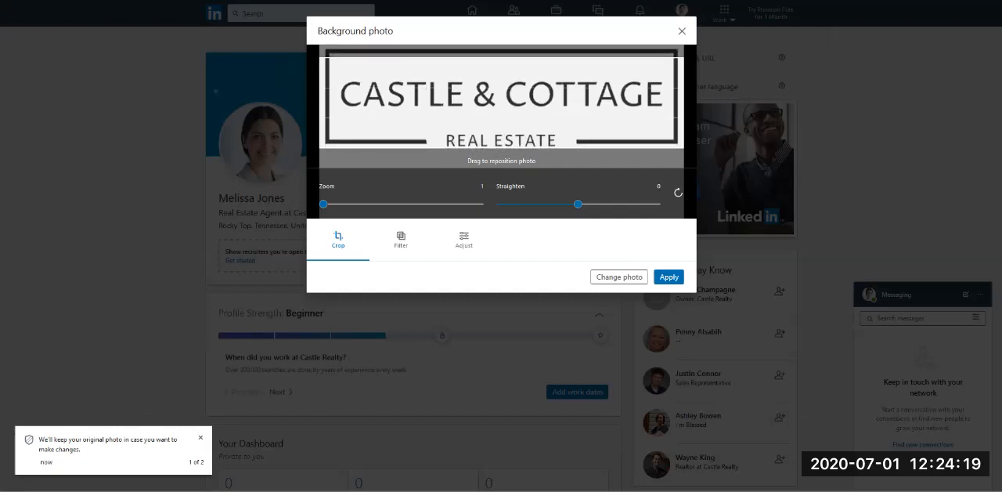
pyautogui.click(668, 277)
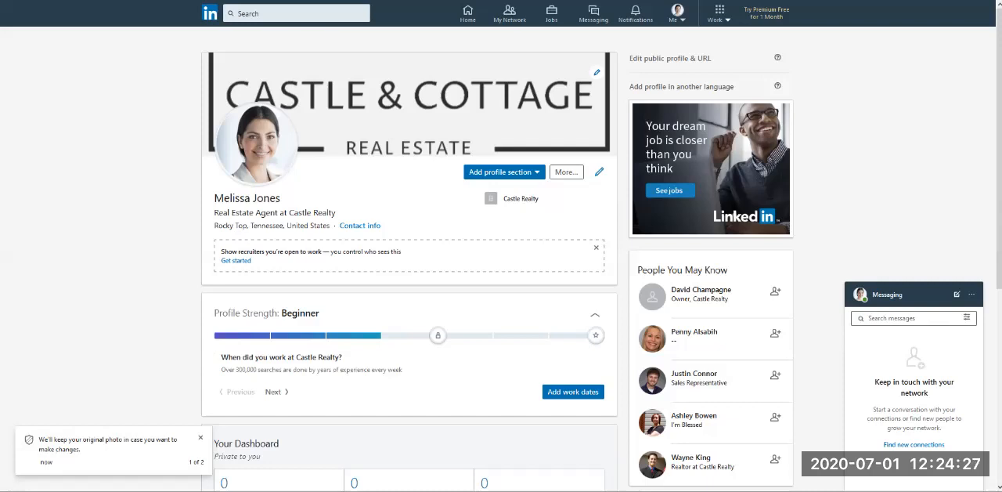
# Step: Dismiss the photo notice and look at the profile sections that can be added and the additional profile actions
pyautogui.scroll(-1, 501, 250)
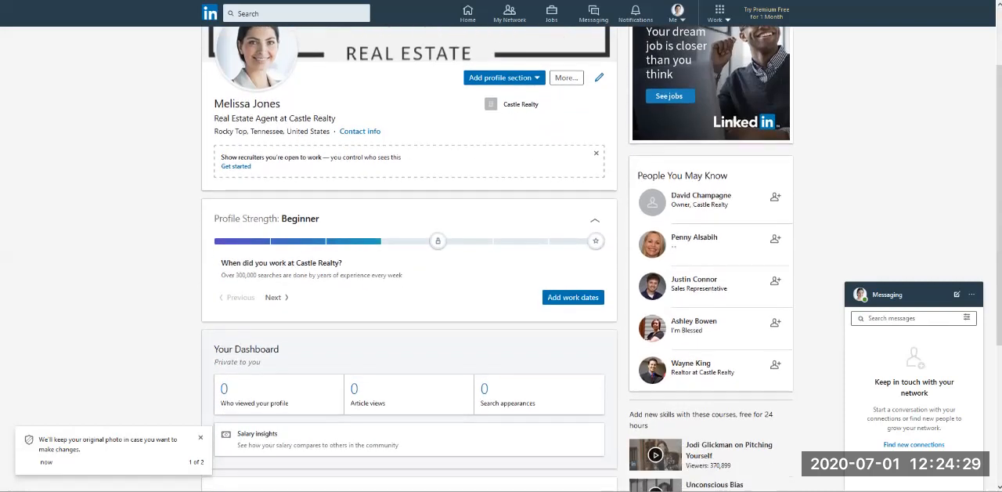
pyautogui.scroll(1, 501, 259)
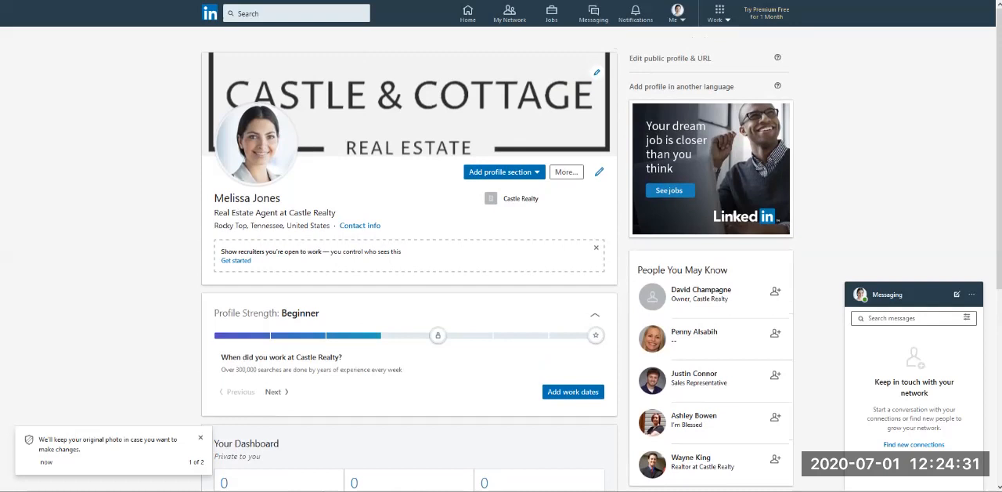
pyautogui.click(200, 438)
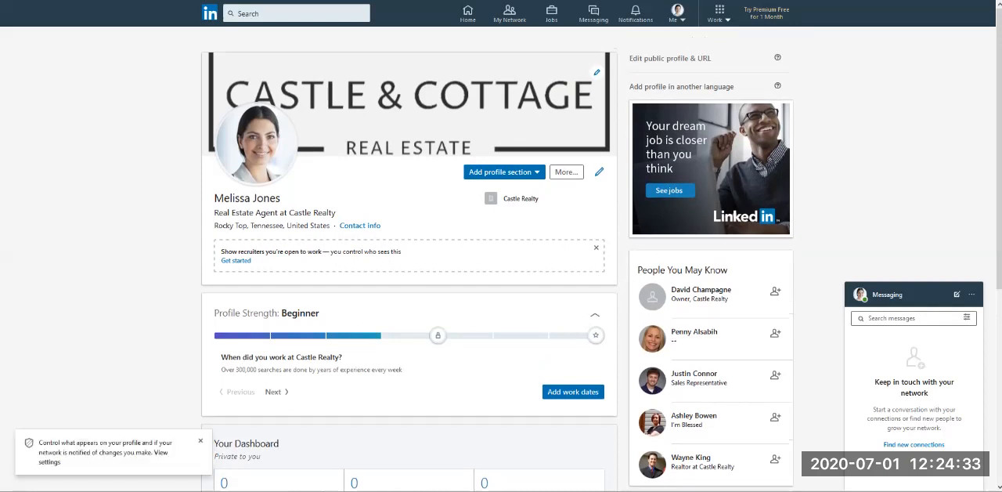
pyautogui.click(503, 171)
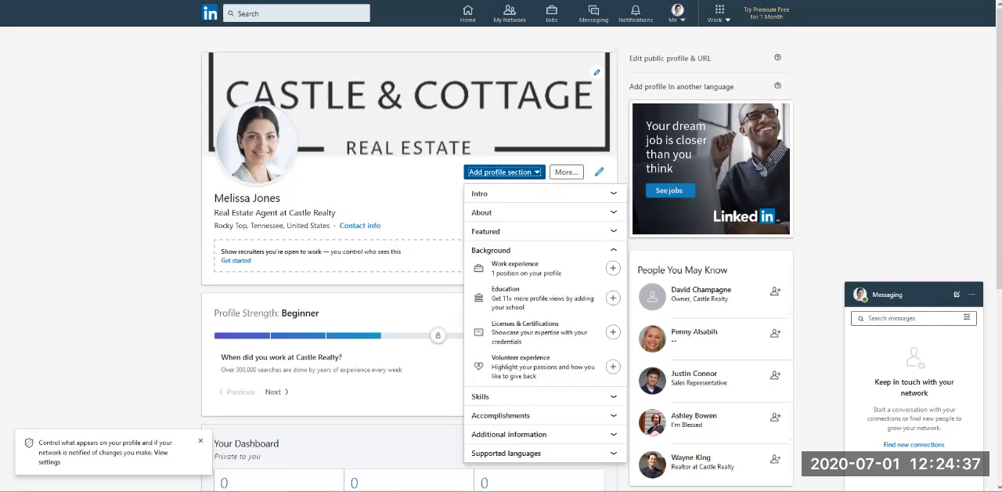
pyautogui.click(566, 171)
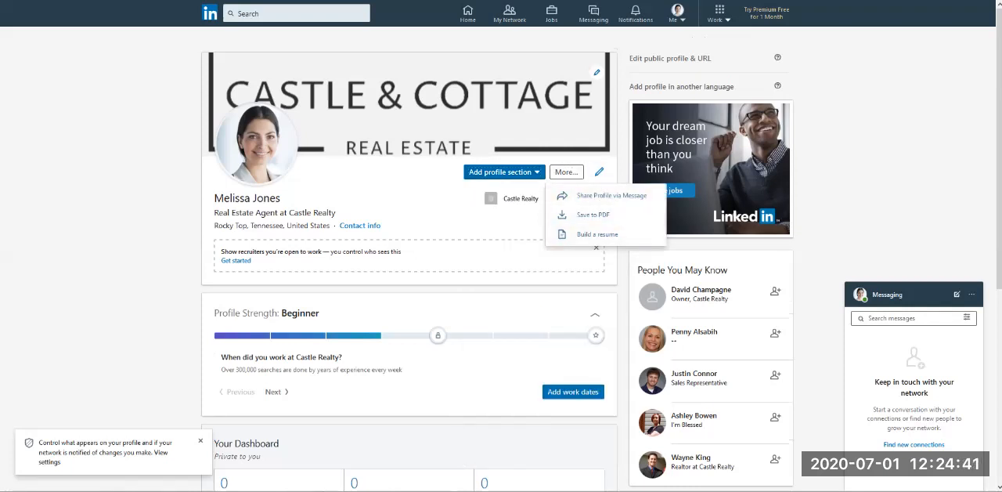
# Step: Open the profile intro for editing and look through its name, headline, position and location fields
pyautogui.click(599, 172)
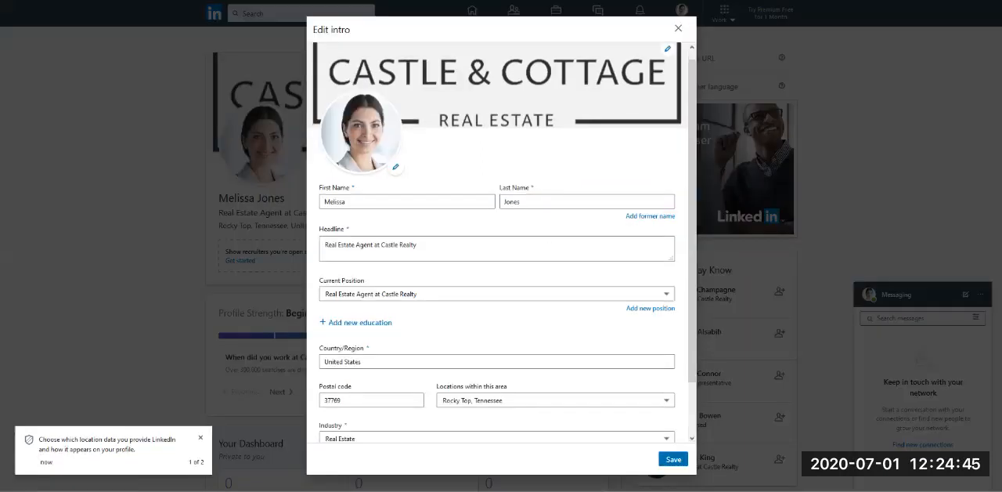
pyautogui.scroll(-2, 501, 243)
pyautogui.scroll(2, 501, 243)
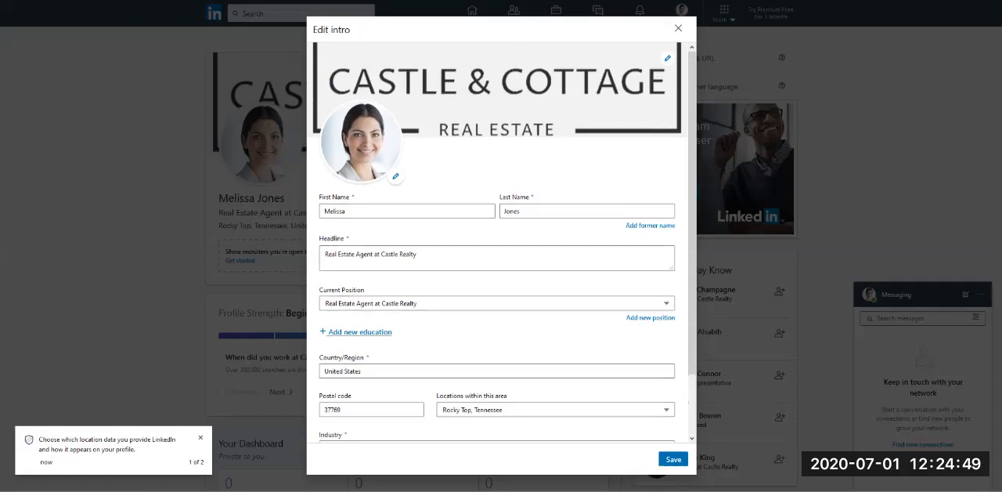
# Step: Look through the new education form reached from the intro, and leave both forms without saving anything
pyautogui.click(361, 332)
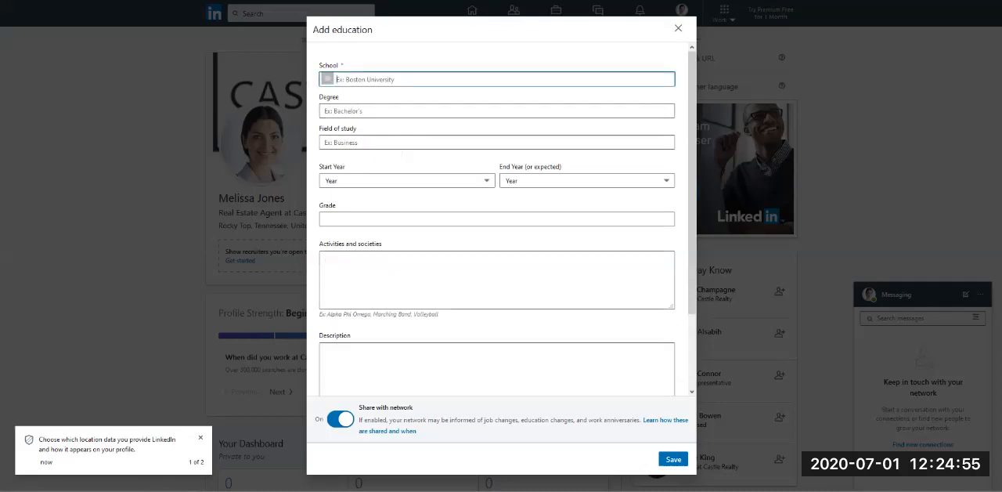
pyautogui.click(497, 279)
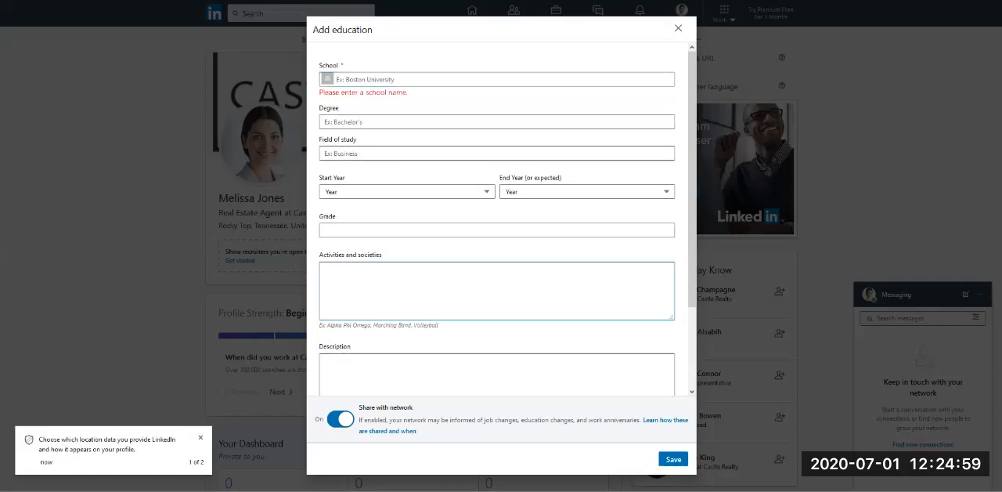
pyautogui.scroll(-2, 497, 235)
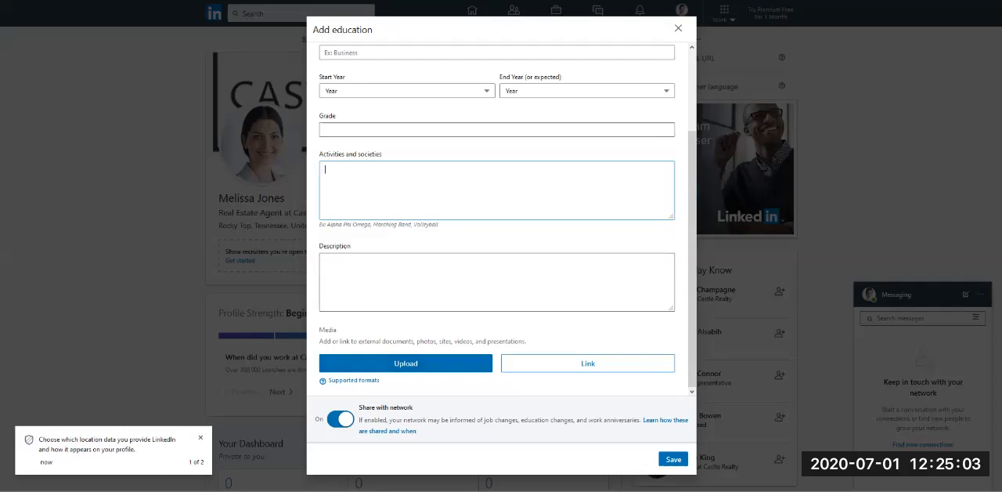
pyautogui.click(679, 28)
pyautogui.click(565, 164)
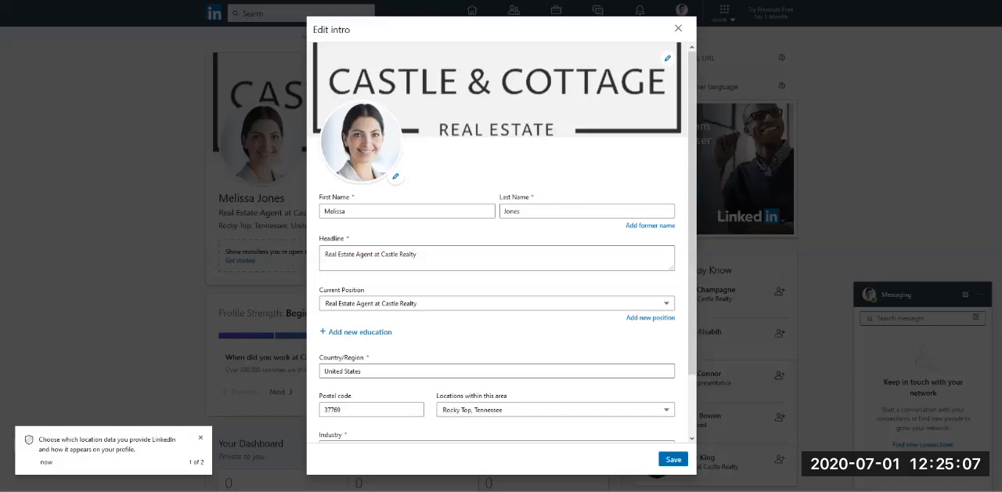
pyautogui.click(679, 28)
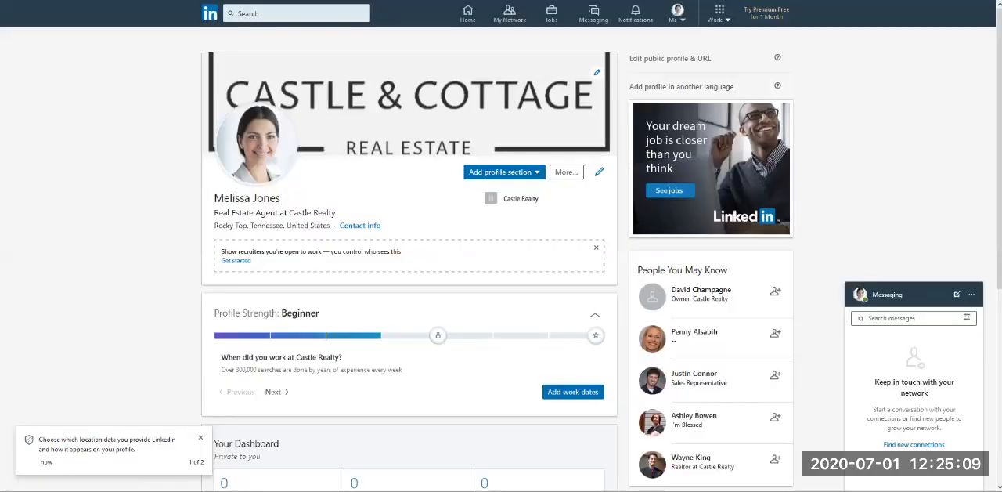
# Step: Examine the Profile Strength, dashboard and Experience sections further down the profile
pyautogui.scroll(-3, 502, 258)
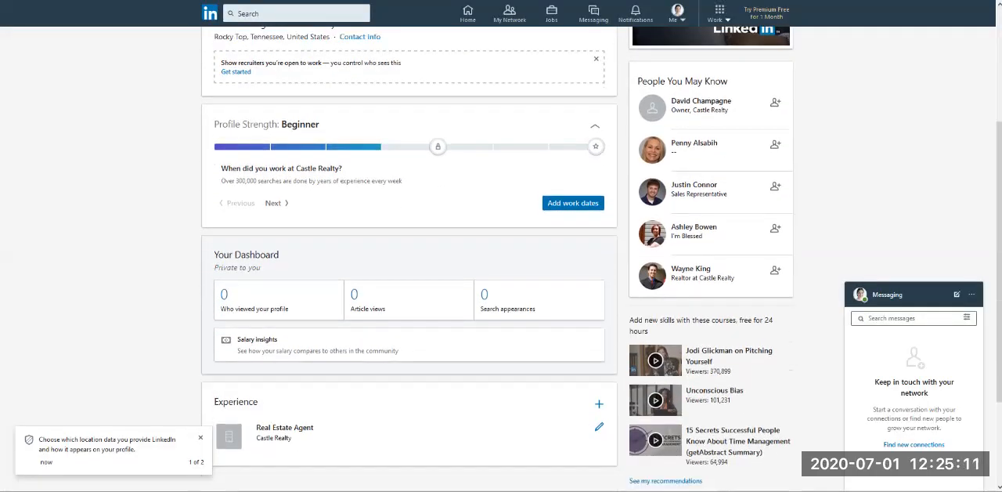
pyautogui.moveTo(214, 124); pyautogui.dragTo(319, 124)
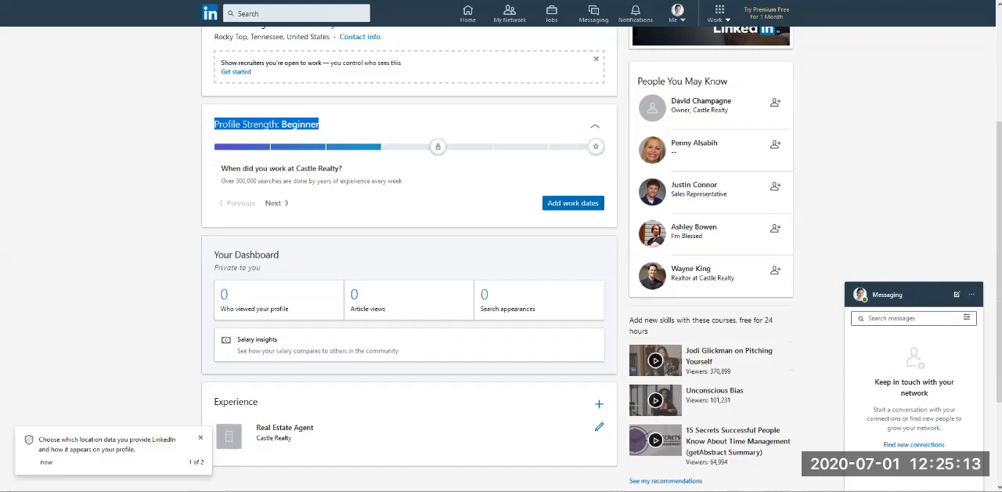
pyautogui.click(329, 125)
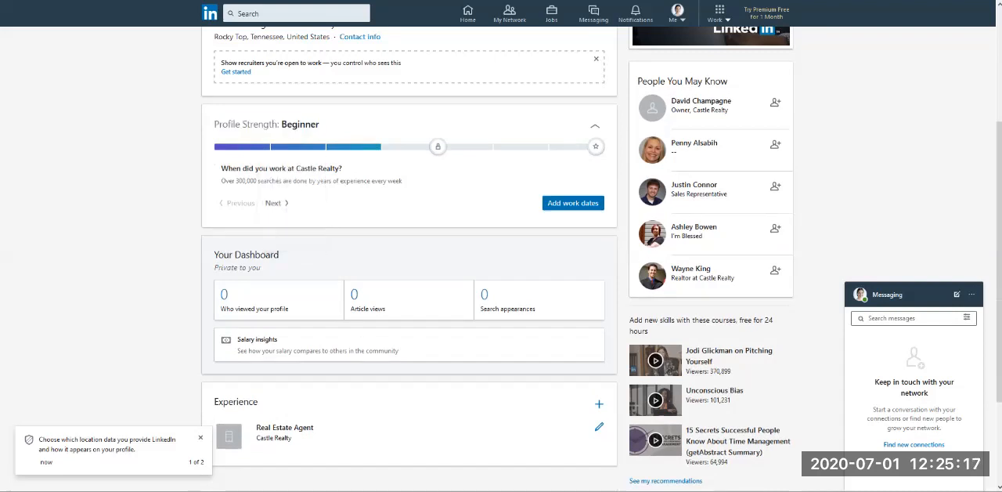
pyautogui.scroll(-2, 501, 258)
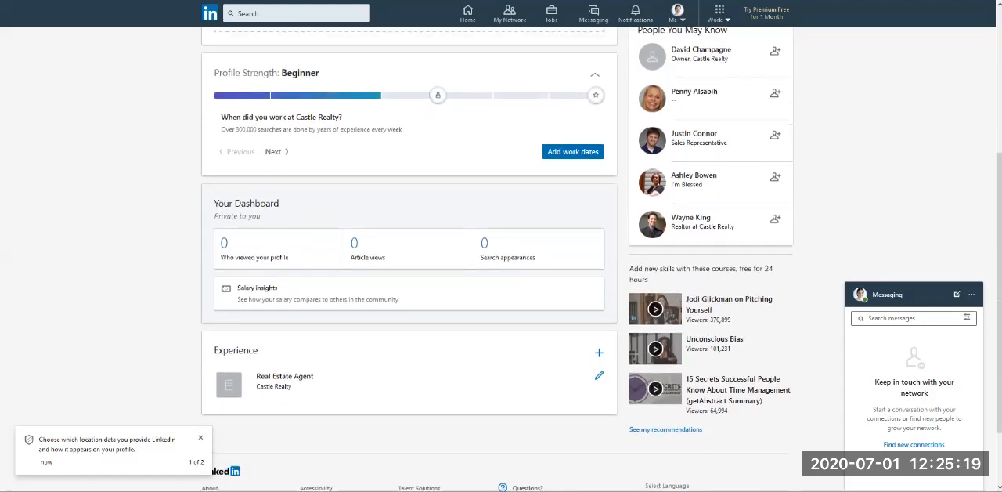
pyautogui.scroll(-1, 501, 258)
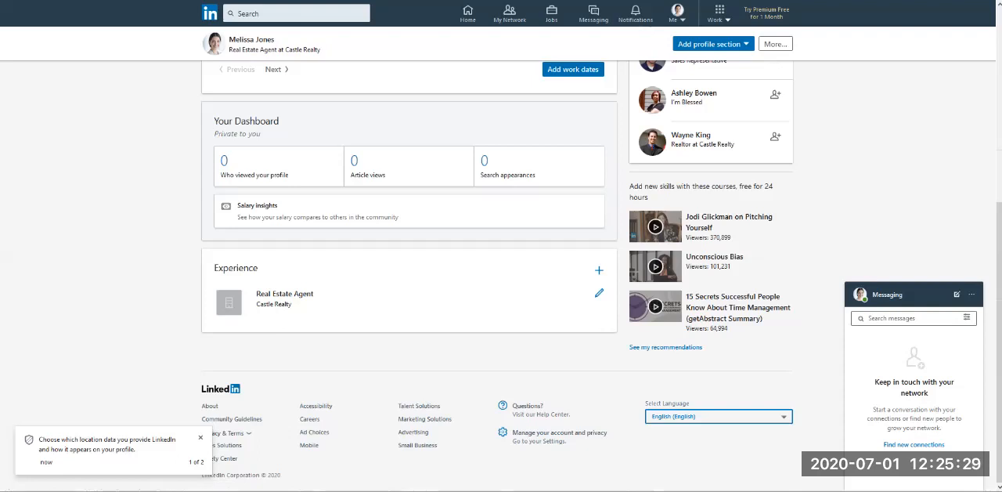
# Step: Open the form for adding a new experience entry, review its fields, and close it without saving
pyautogui.doubleClick(236, 268)
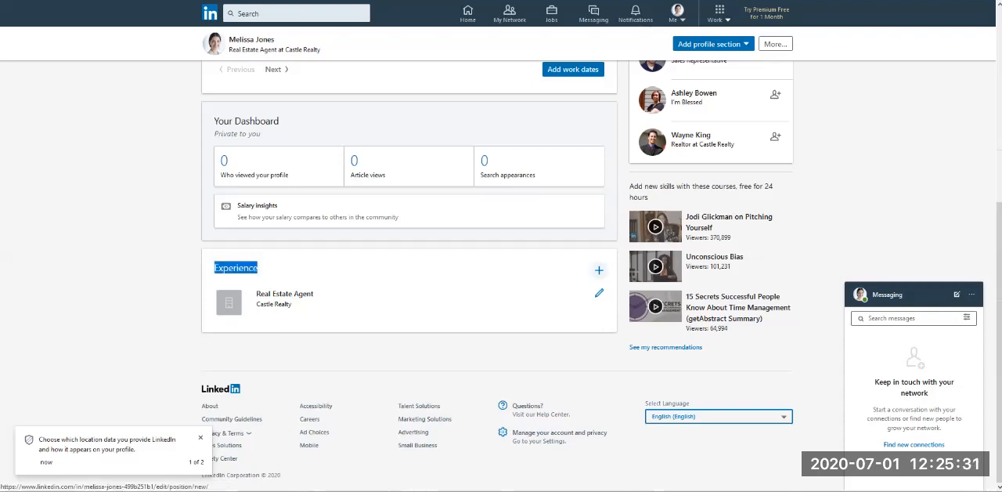
pyautogui.click(599, 269)
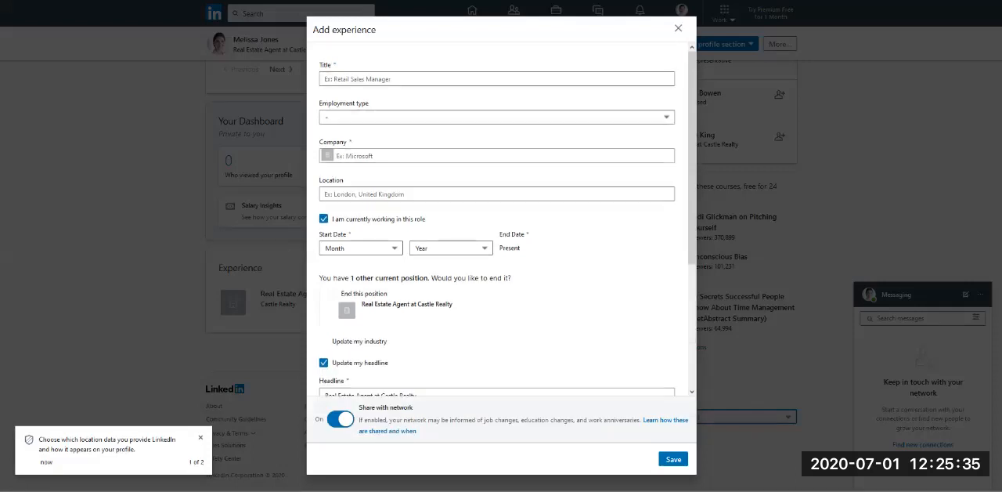
pyautogui.scroll(-3, 497, 235)
pyautogui.scroll(3, 497, 235)
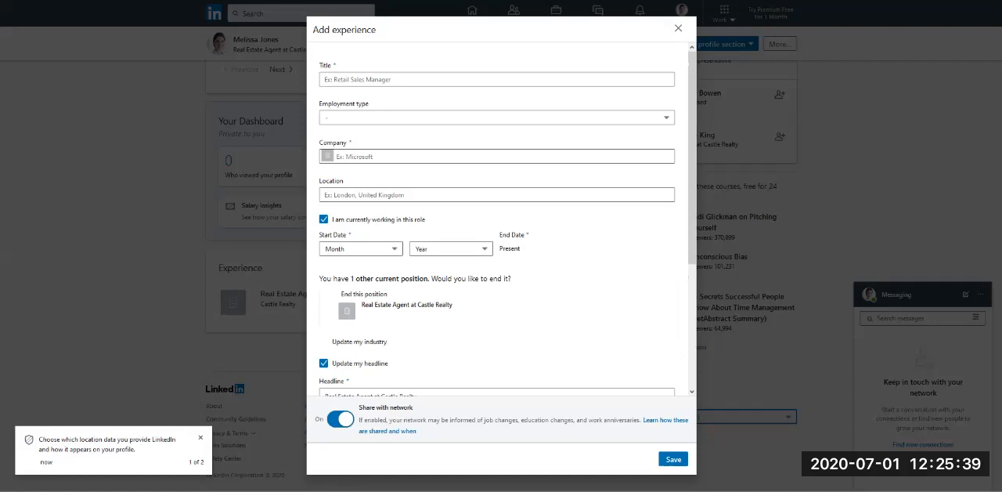
pyautogui.click(678, 28)
# Step: Return to the Profile Strength section and advance its suggestion to the question about the university or school attended
pyautogui.scroll(4, 501, 258)
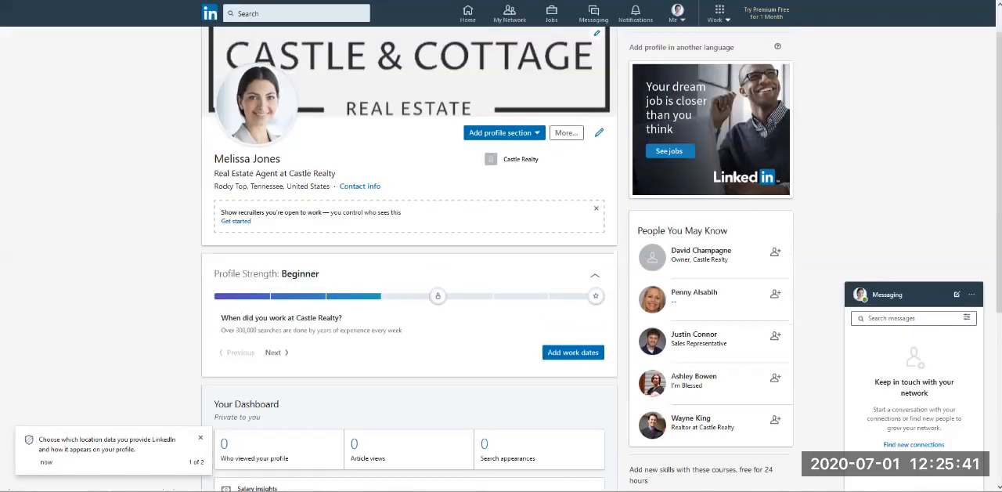
pyautogui.scroll(1, 501, 259)
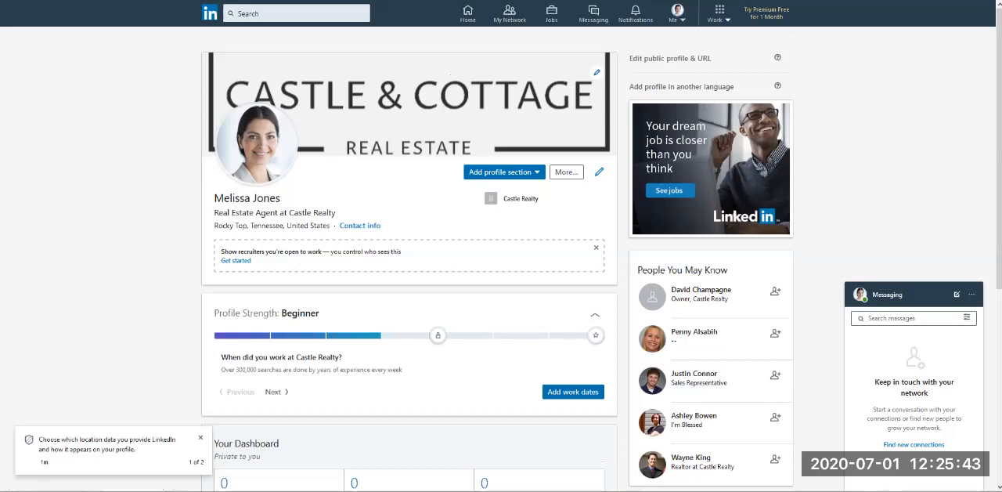
pyautogui.scroll(-2, 276, 302)
pyautogui.click(276, 303)
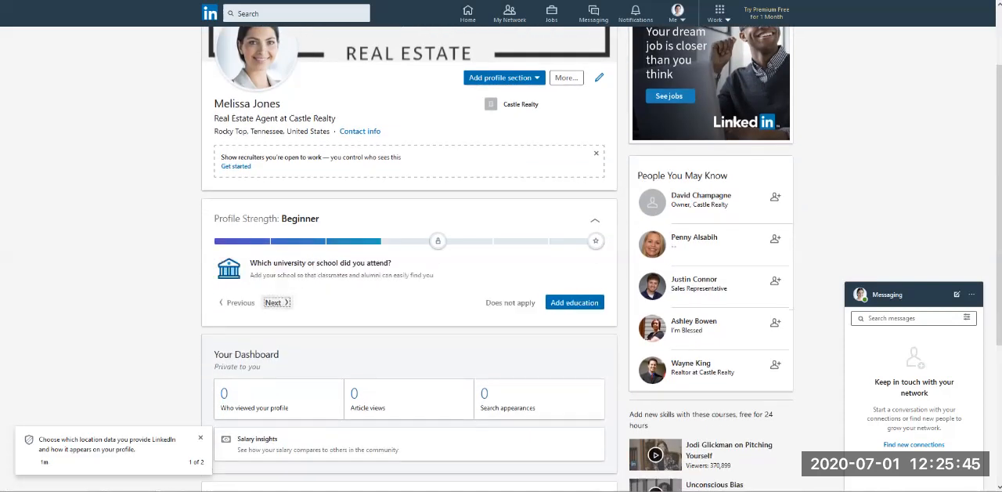
# Step: Advance the Profile Strength suggestion to the one about adding 5 skills
pyautogui.click(277, 302)
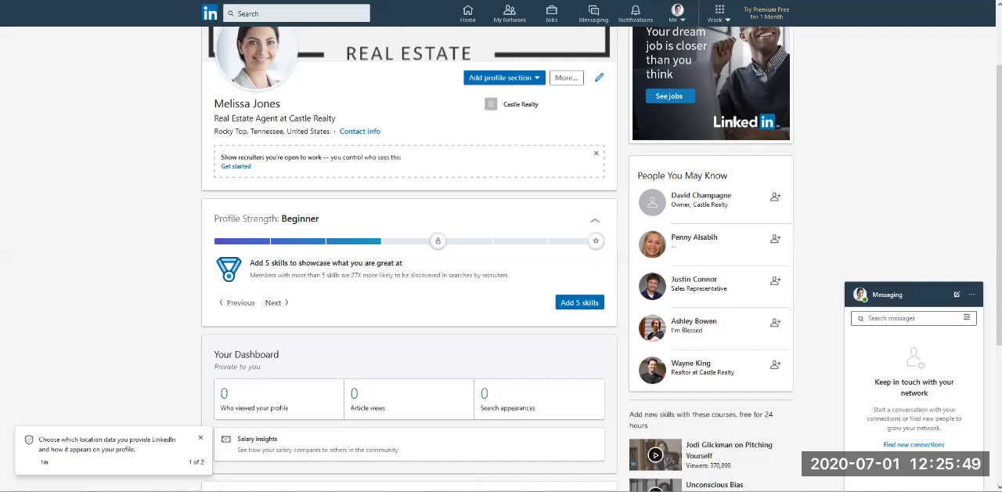
pyautogui.scroll(2, 501, 258)
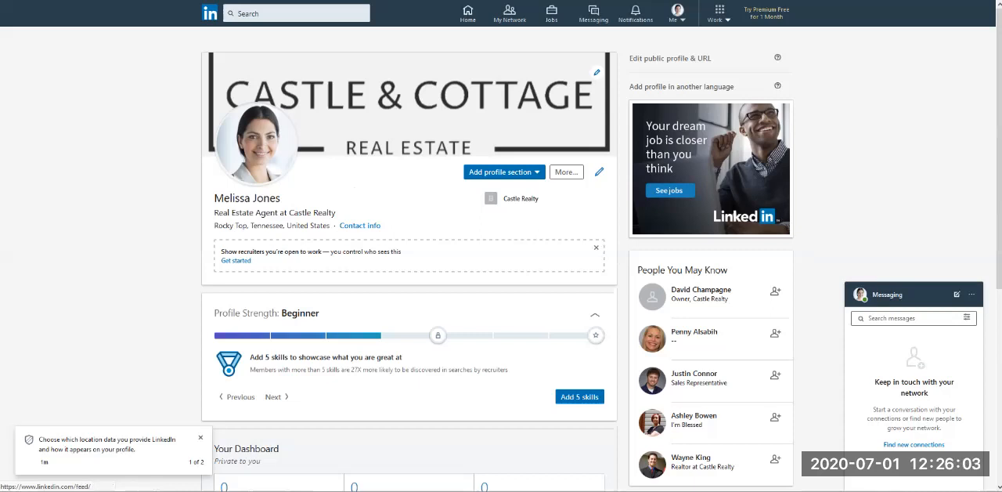
# Step: Open the account's Settings & Privacy page, review the privacy options on profile and activity visibility, and close it without changes
pyautogui.click(678, 14)
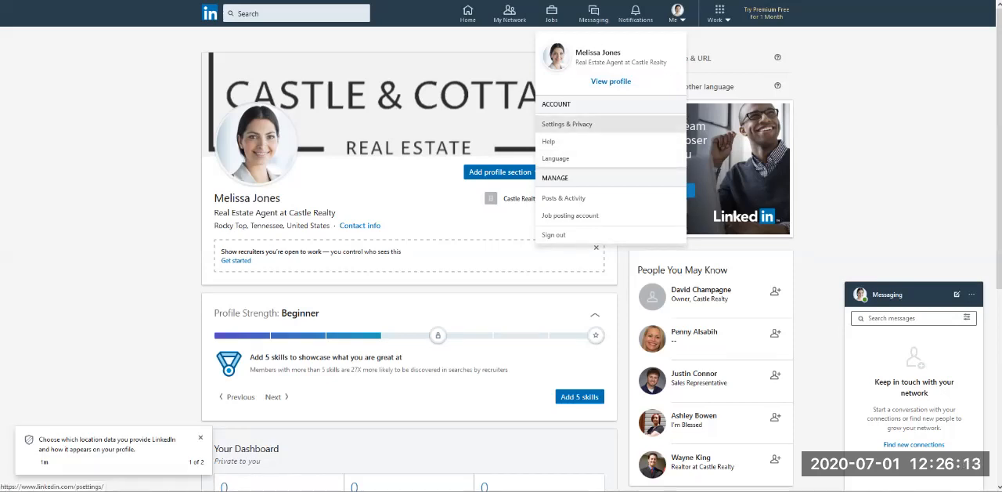
pyautogui.click(567, 123)
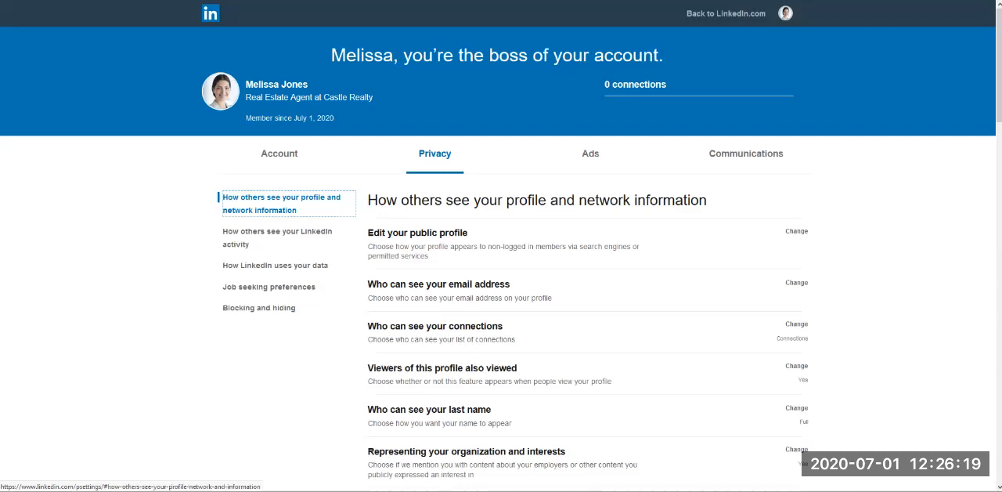
pyautogui.scroll(-3, 502, 314)
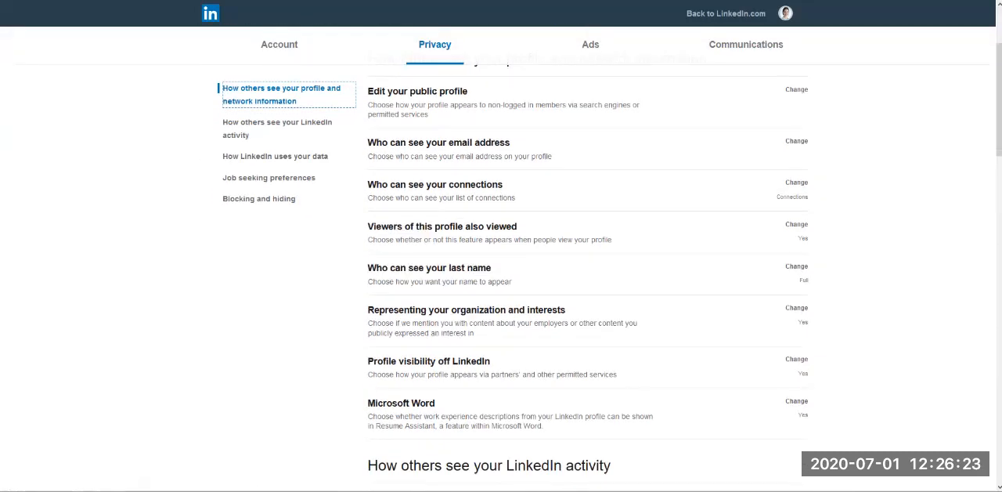
pyautogui.scroll(-8, 587, 313)
pyautogui.scroll(-4, 588, 313)
pyautogui.scroll(-3, 588, 313)
pyautogui.scroll(15, 588, 313)
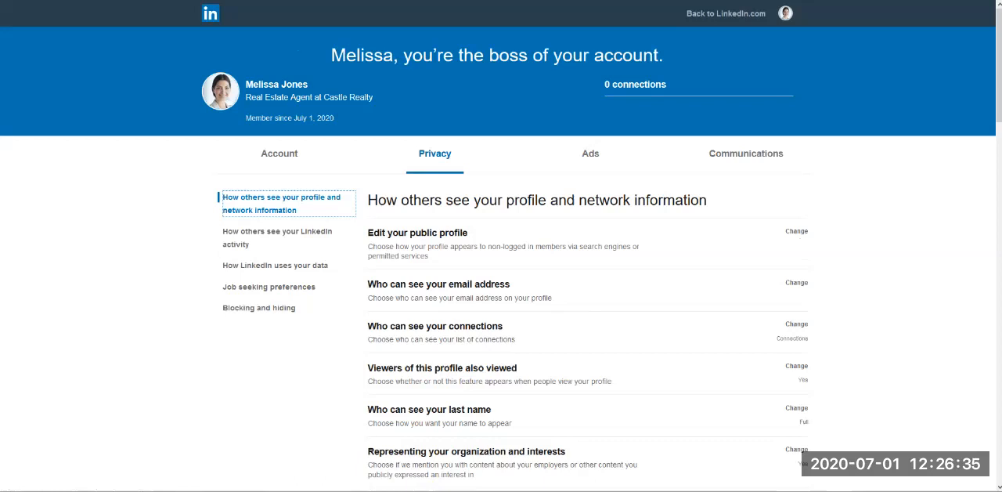
pyautogui.hotkey('ctrl', 'w')
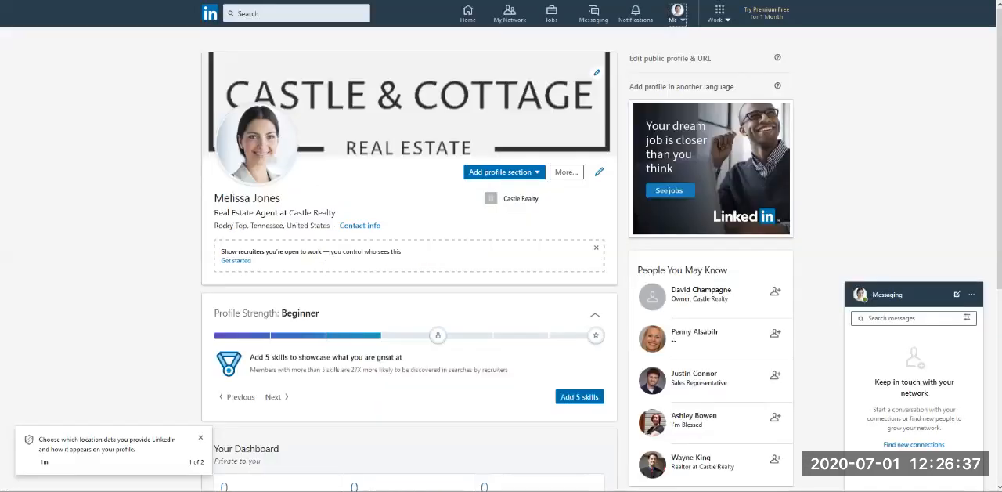
# Step: Start a People search, look at the Connections filter, and examine all people filters and the search categories without applying any
pyautogui.click(284, 13)
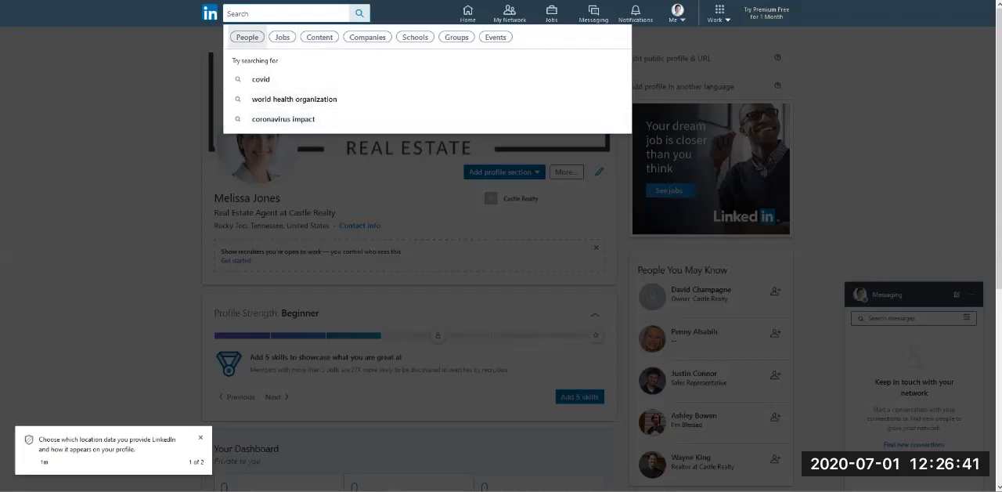
pyautogui.click(247, 36)
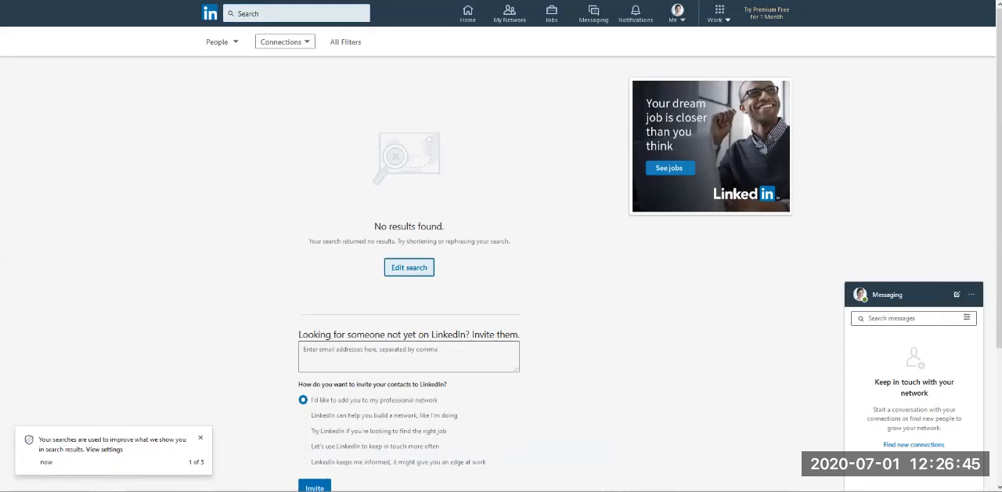
pyautogui.click(285, 41)
pyautogui.click(285, 42)
pyautogui.click(346, 41)
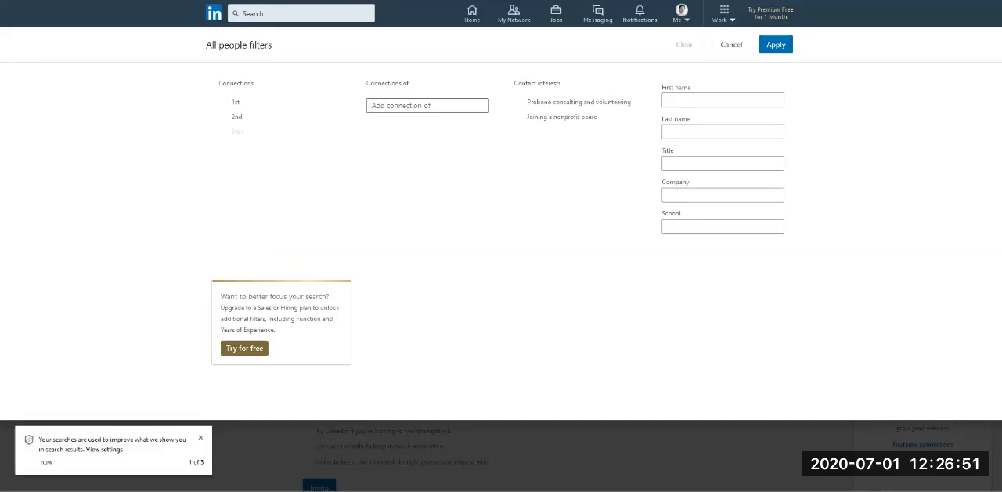
pyautogui.click(291, 13)
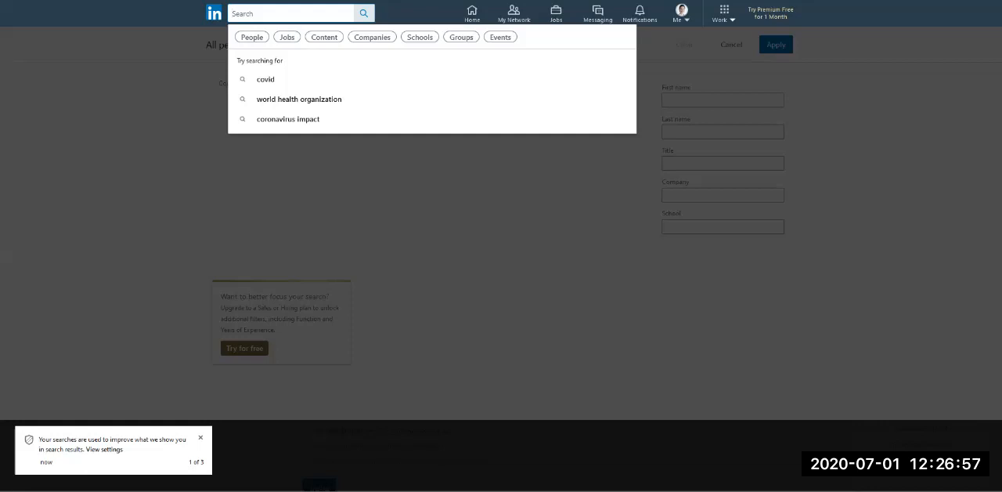
pyautogui.press('Escape')
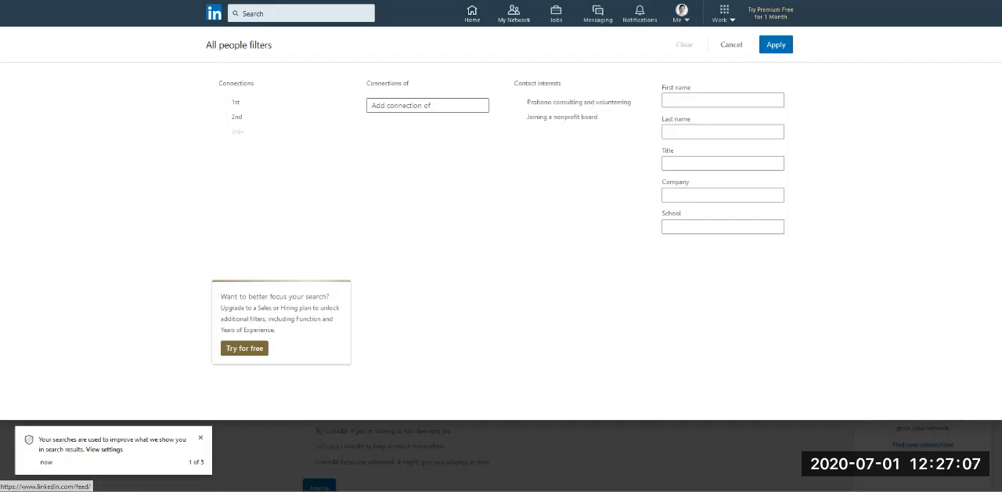
# Step: Return to the home feed and open the account's own profile from there
pyautogui.click(213, 12)
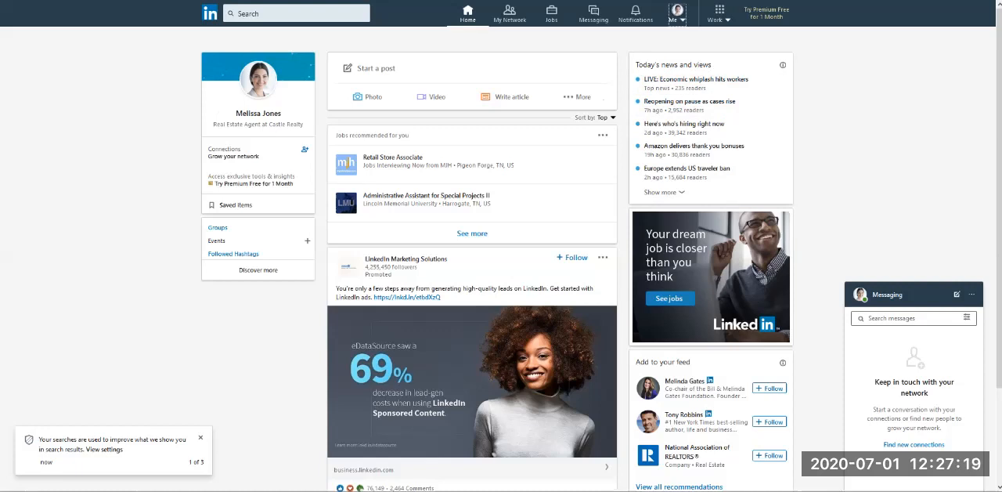
pyautogui.click(677, 14)
pyautogui.click(611, 80)
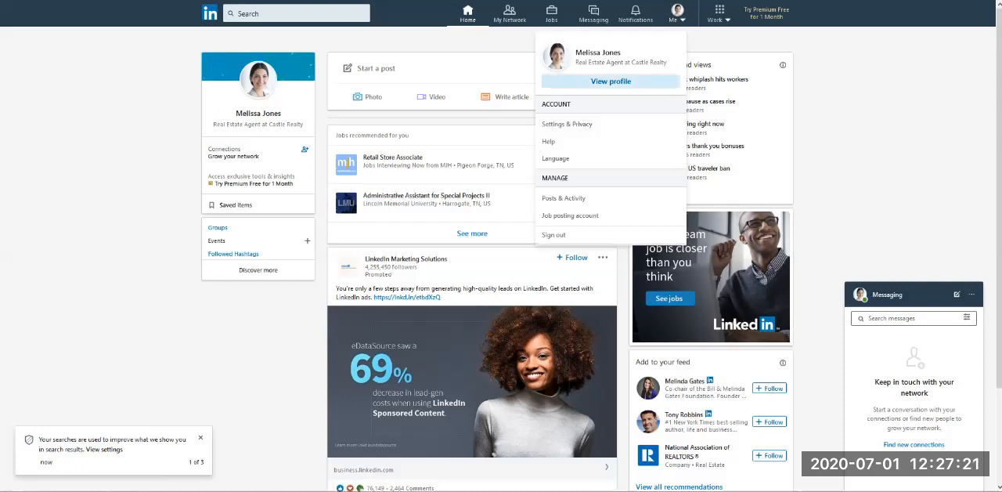